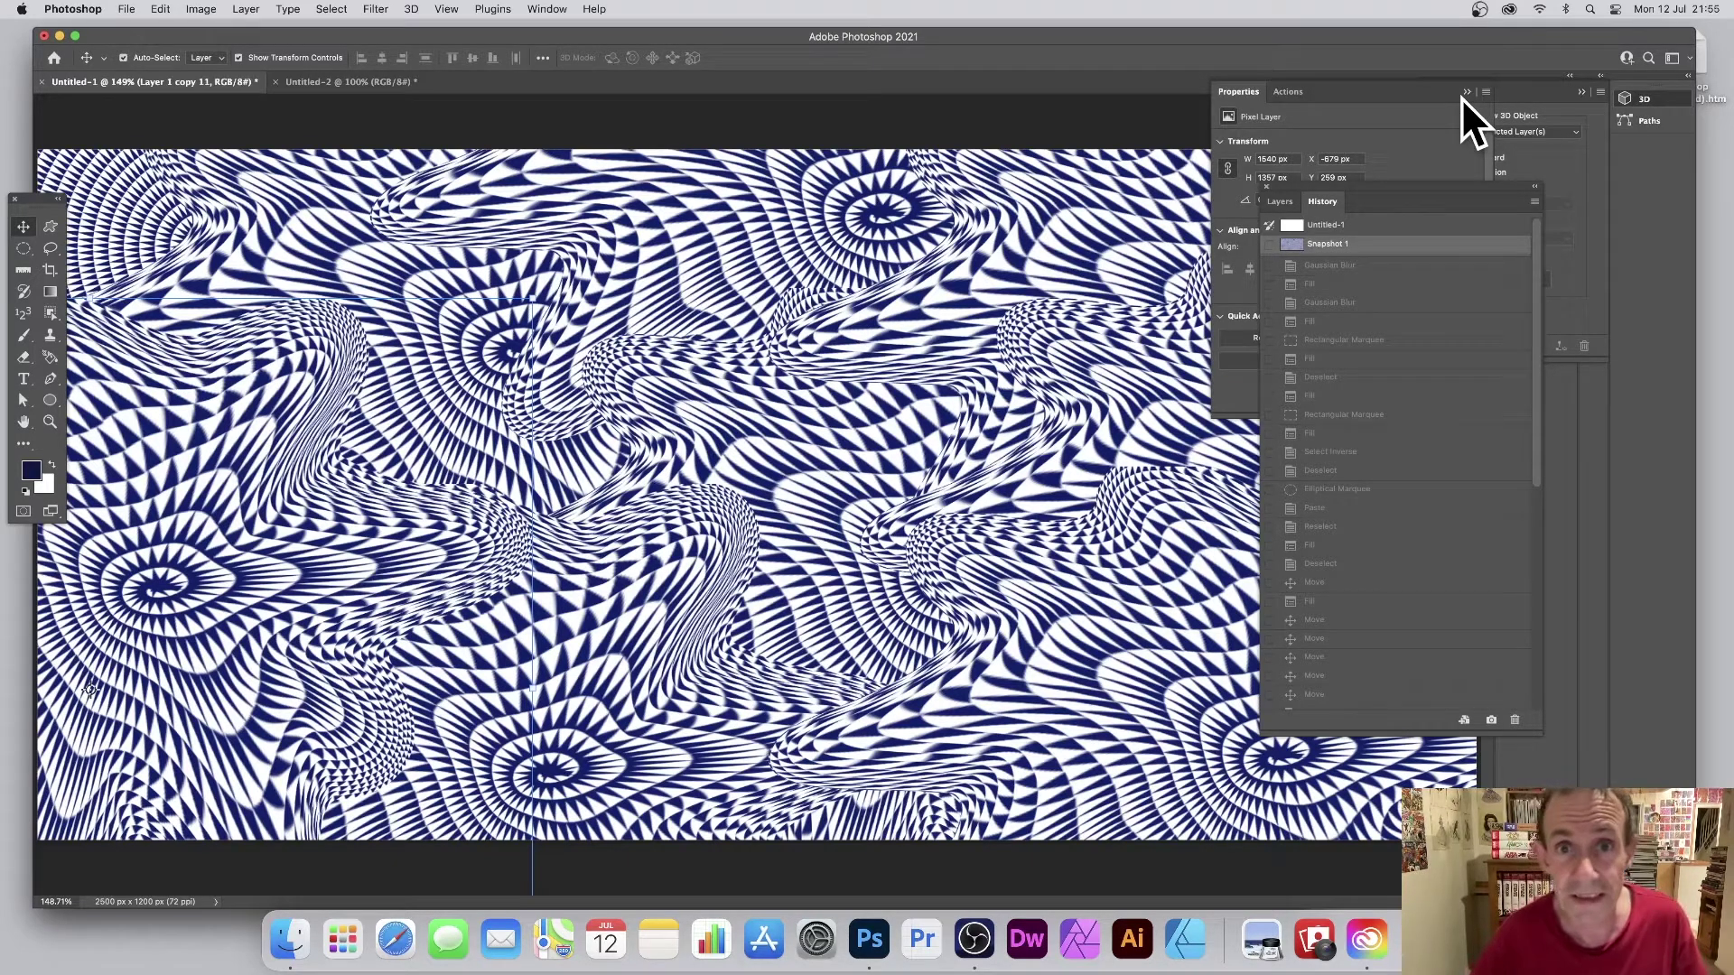
Switch from the wavy pattern document to the blank 830 px square Untitled-2 document.
key(ctrl+Tab)
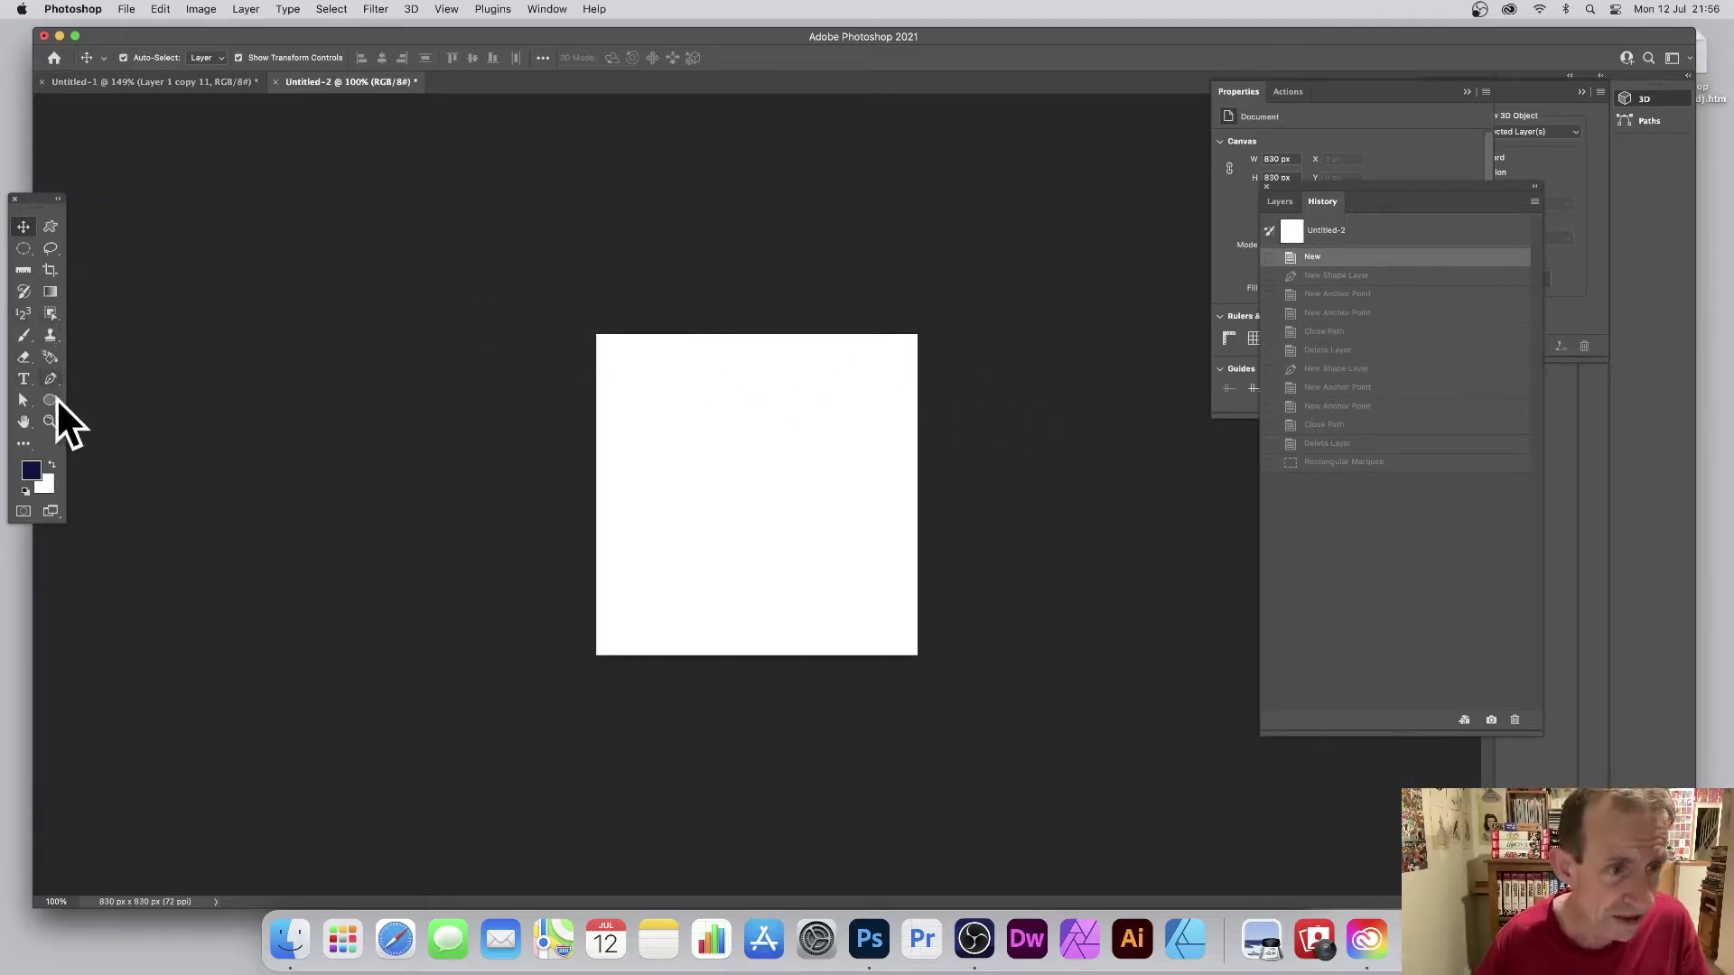
Draw a narrow navy triangle shape near the top of the canvas with the Pen tool in Shape mode.
drag(51, 383, 124, 376)
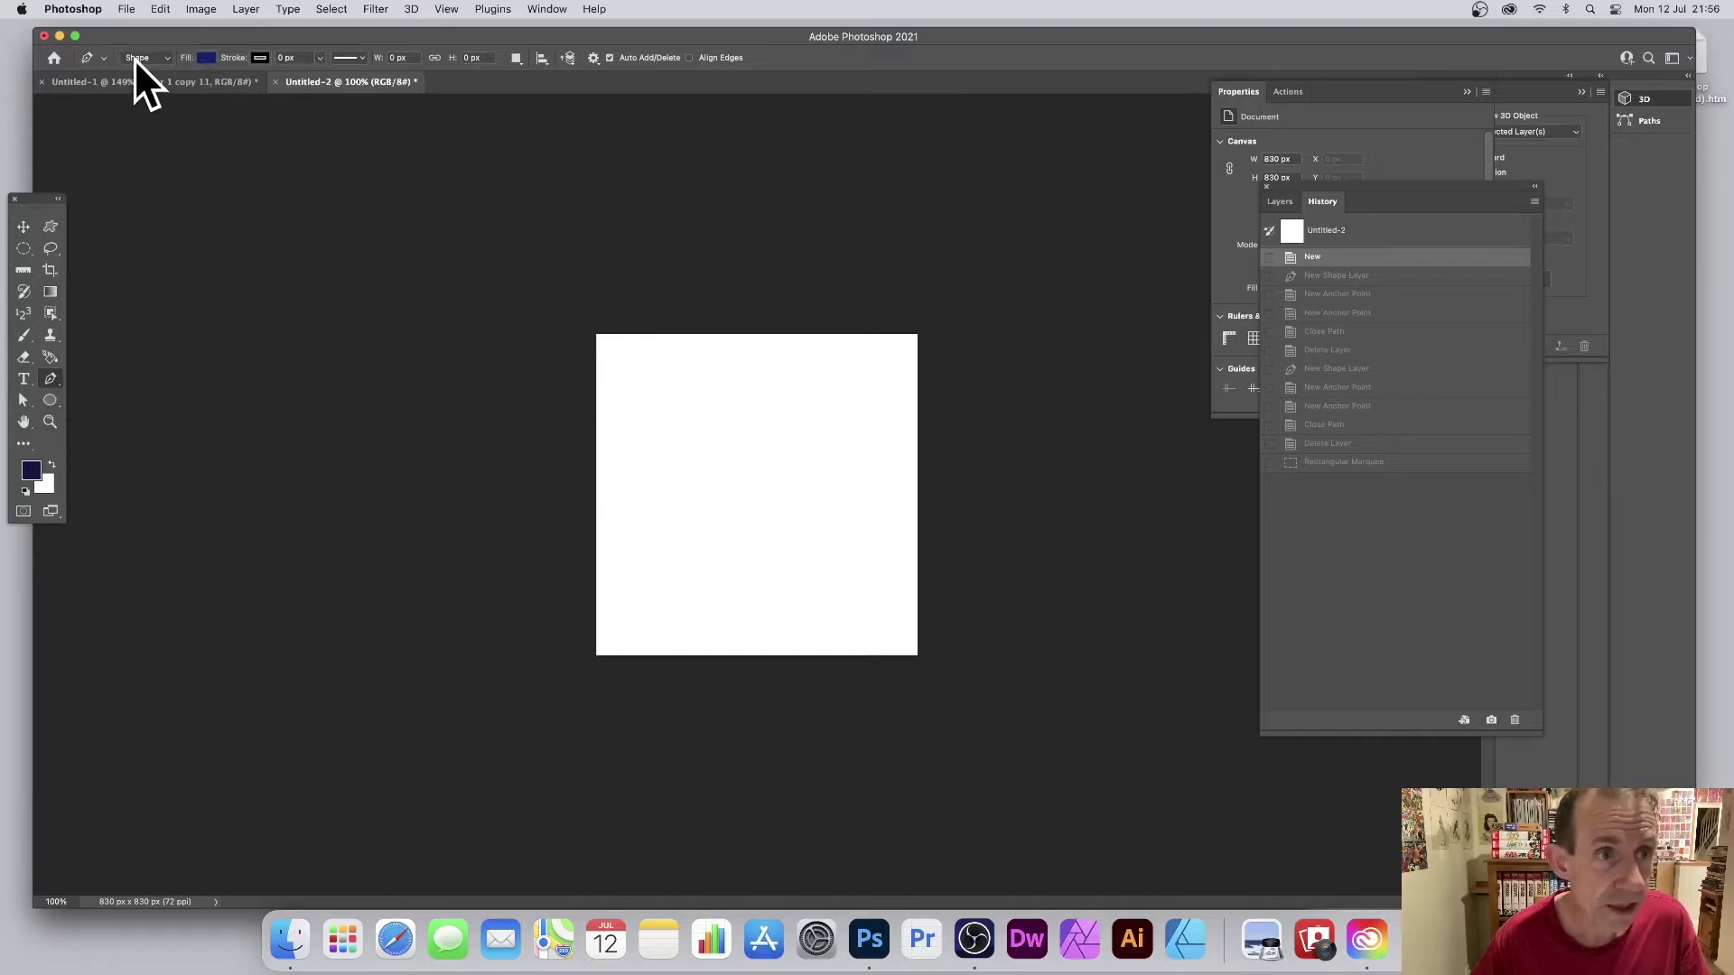
click(729, 387)
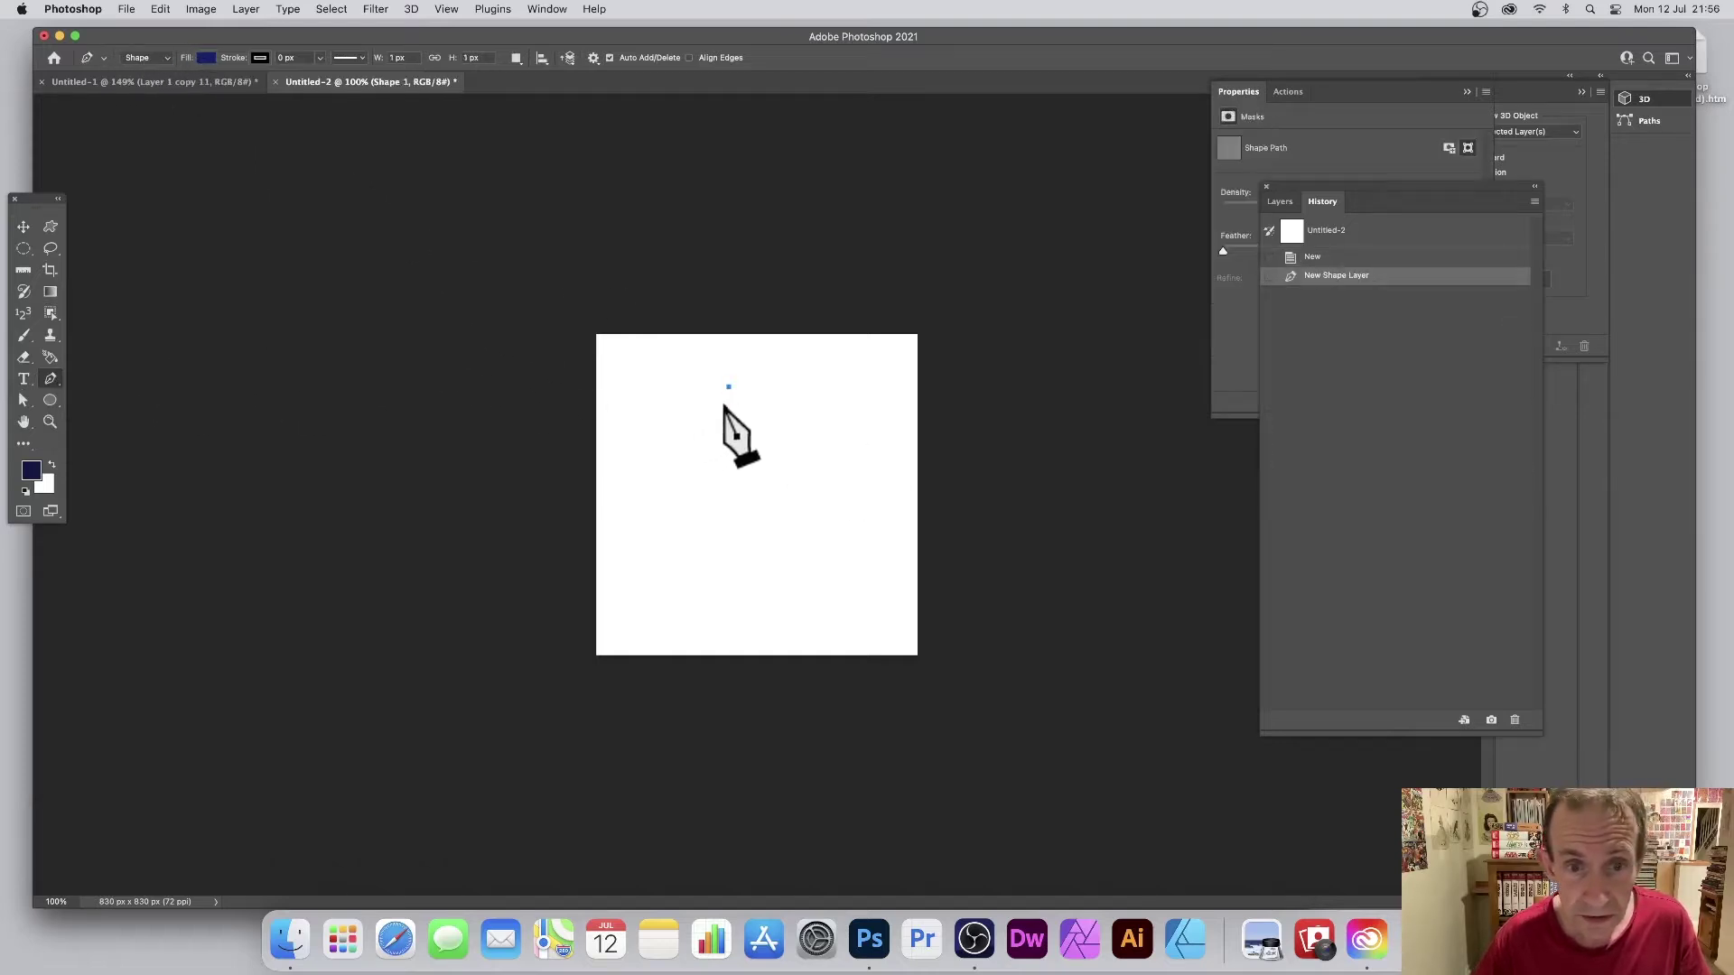
click(714, 465)
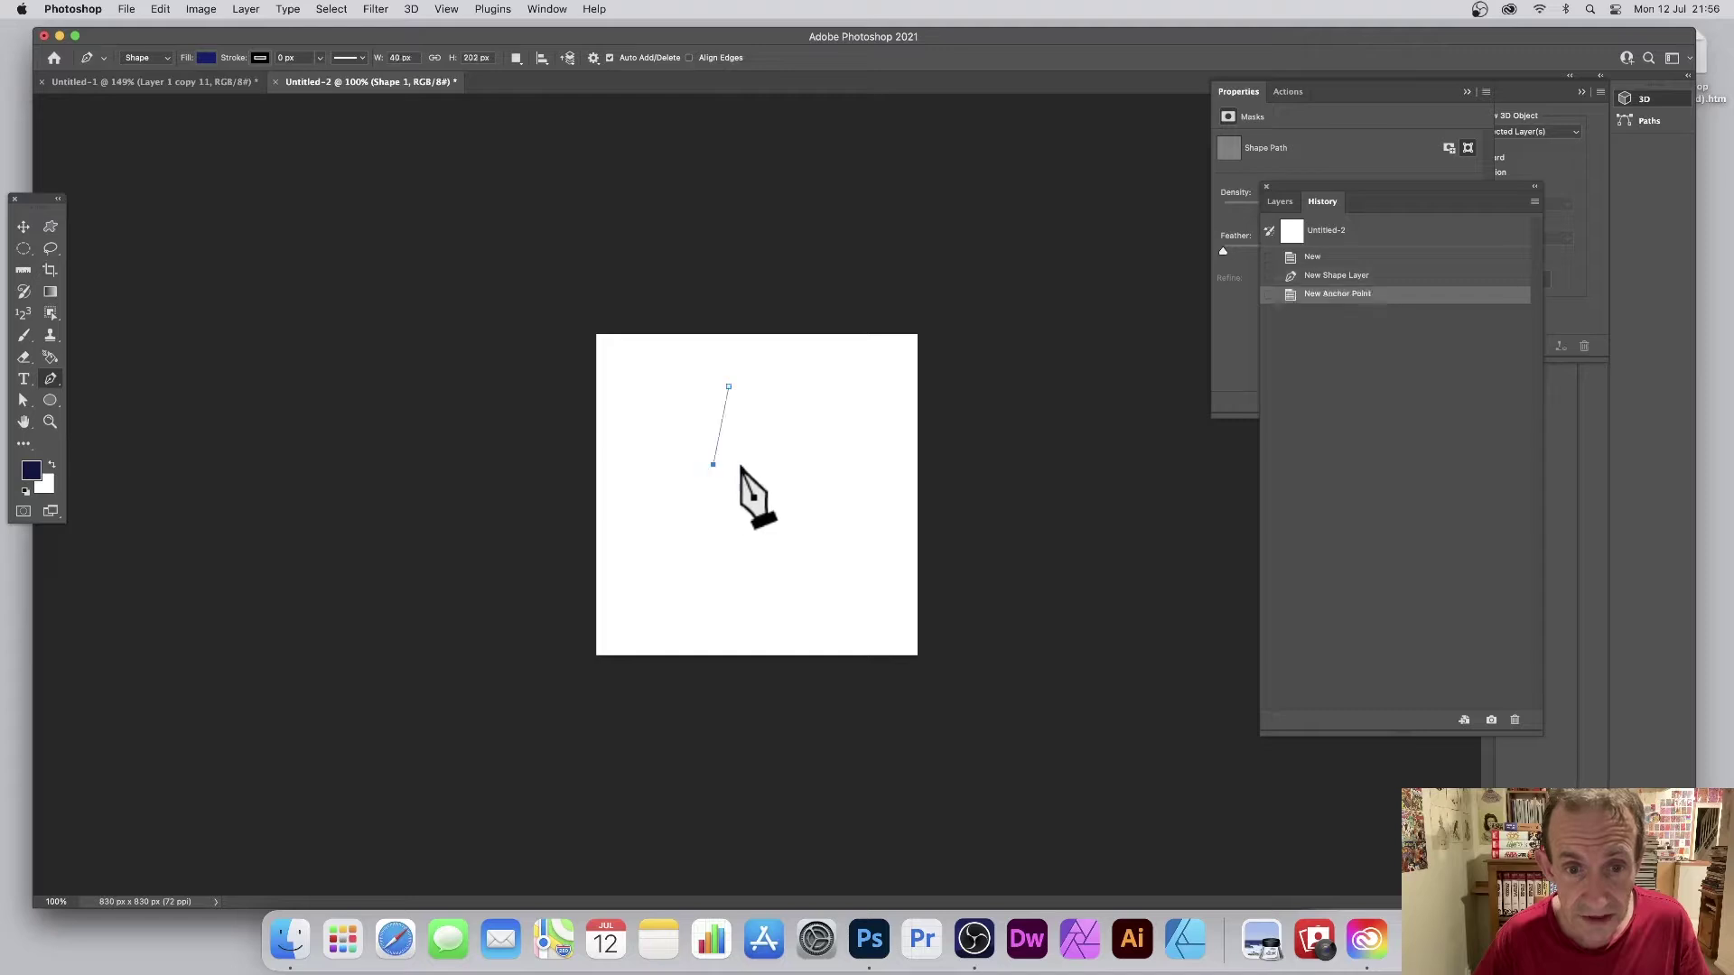
click(746, 463)
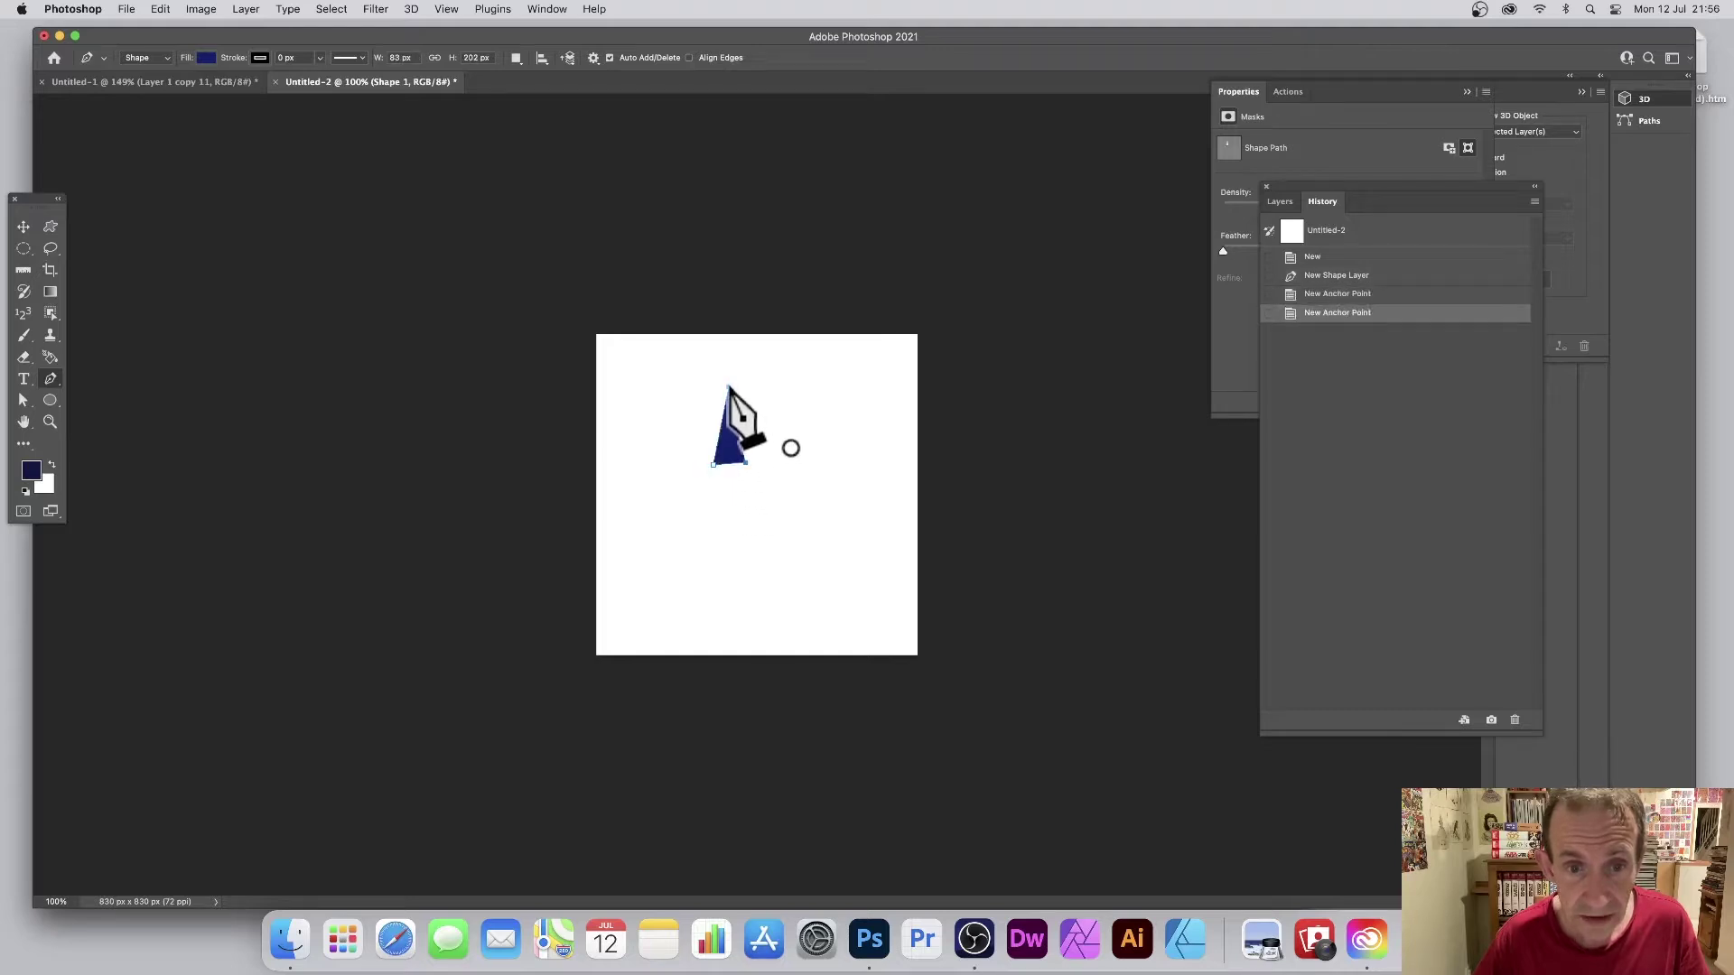
click(729, 387)
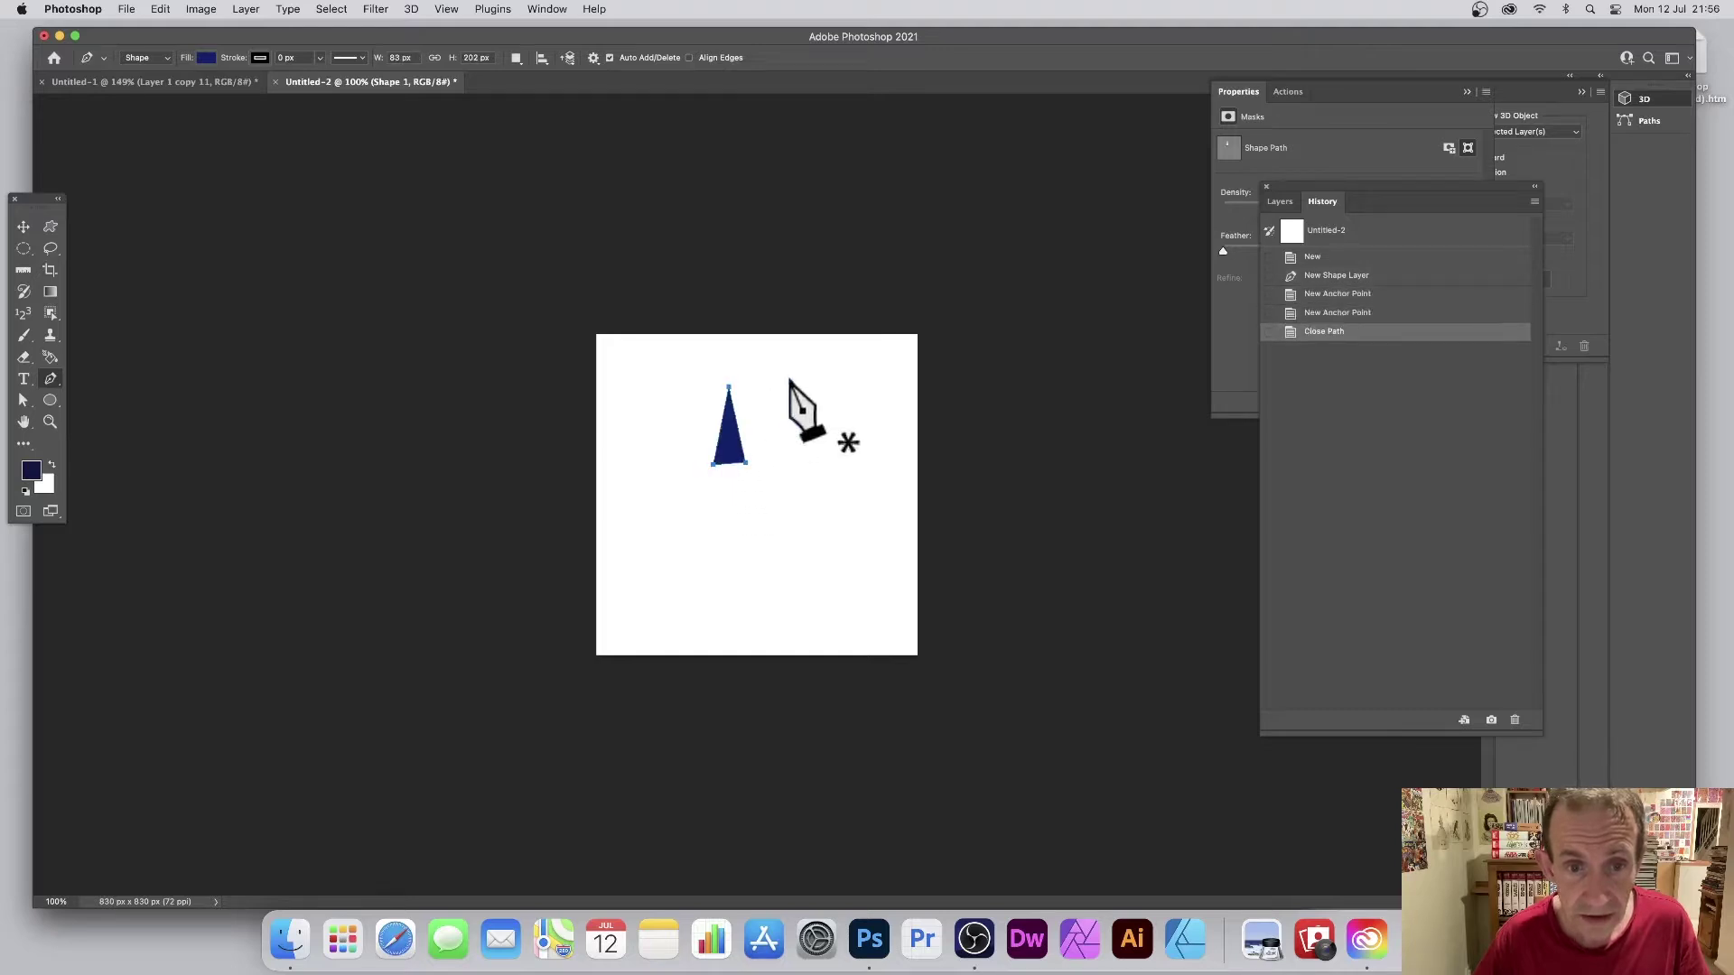
Select the white Background layer and delete it.
click(1282, 200)
click(1311, 384)
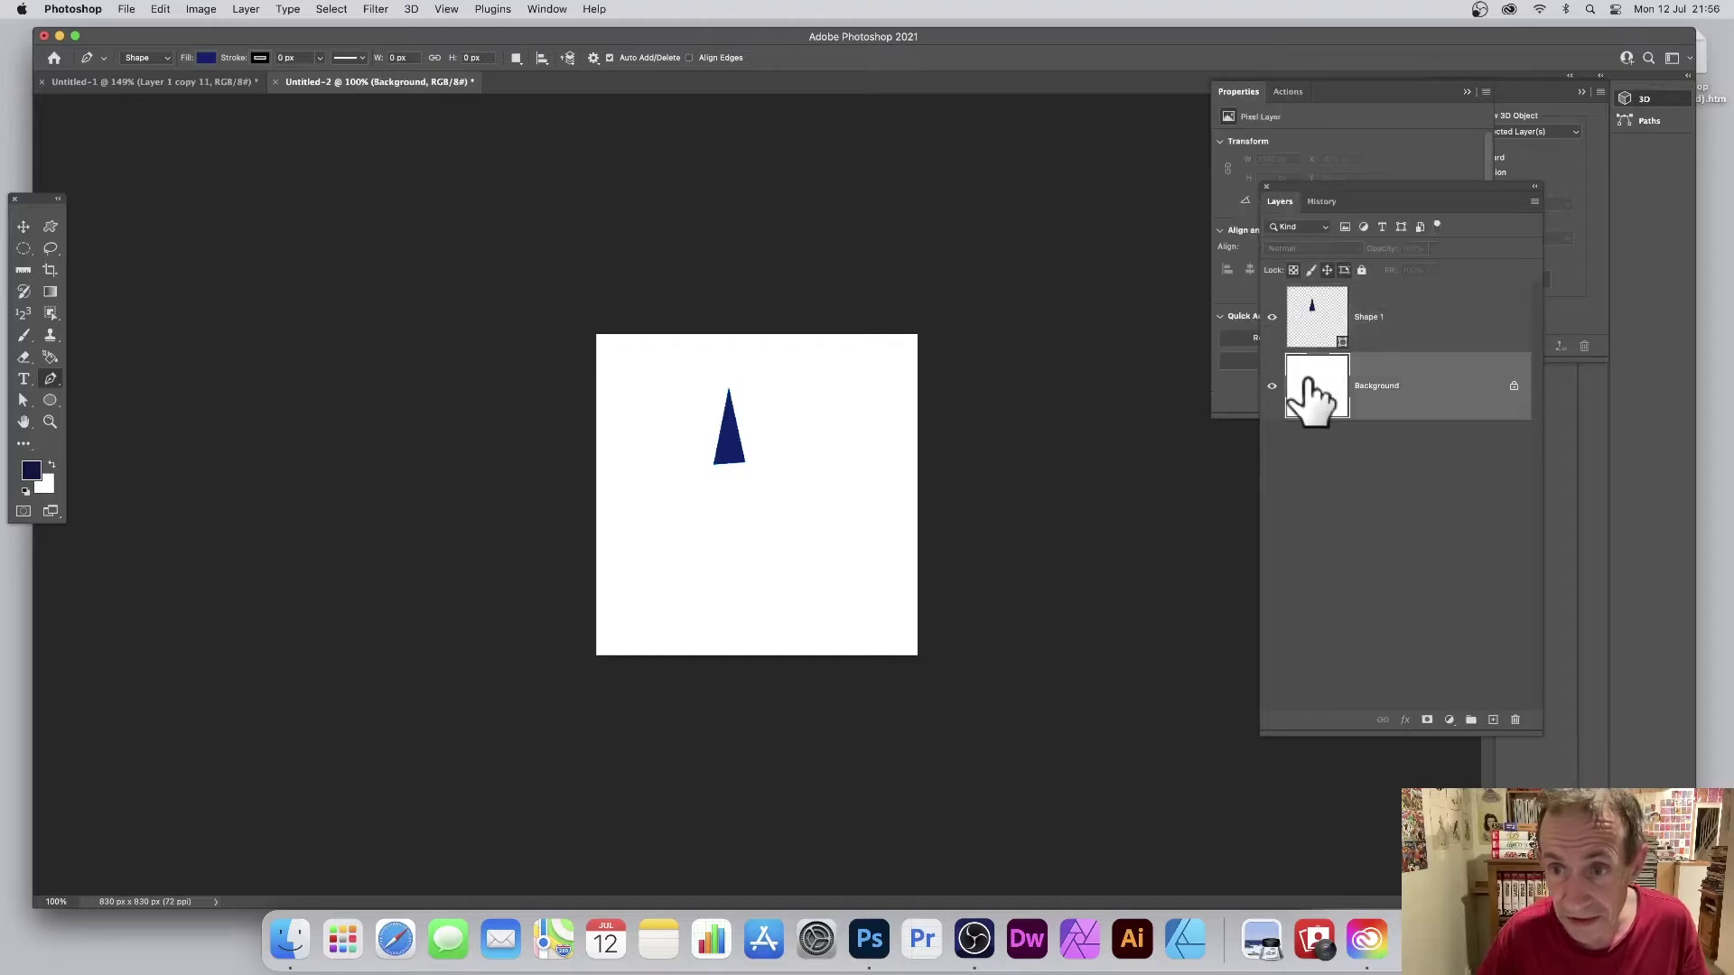
click(1515, 720)
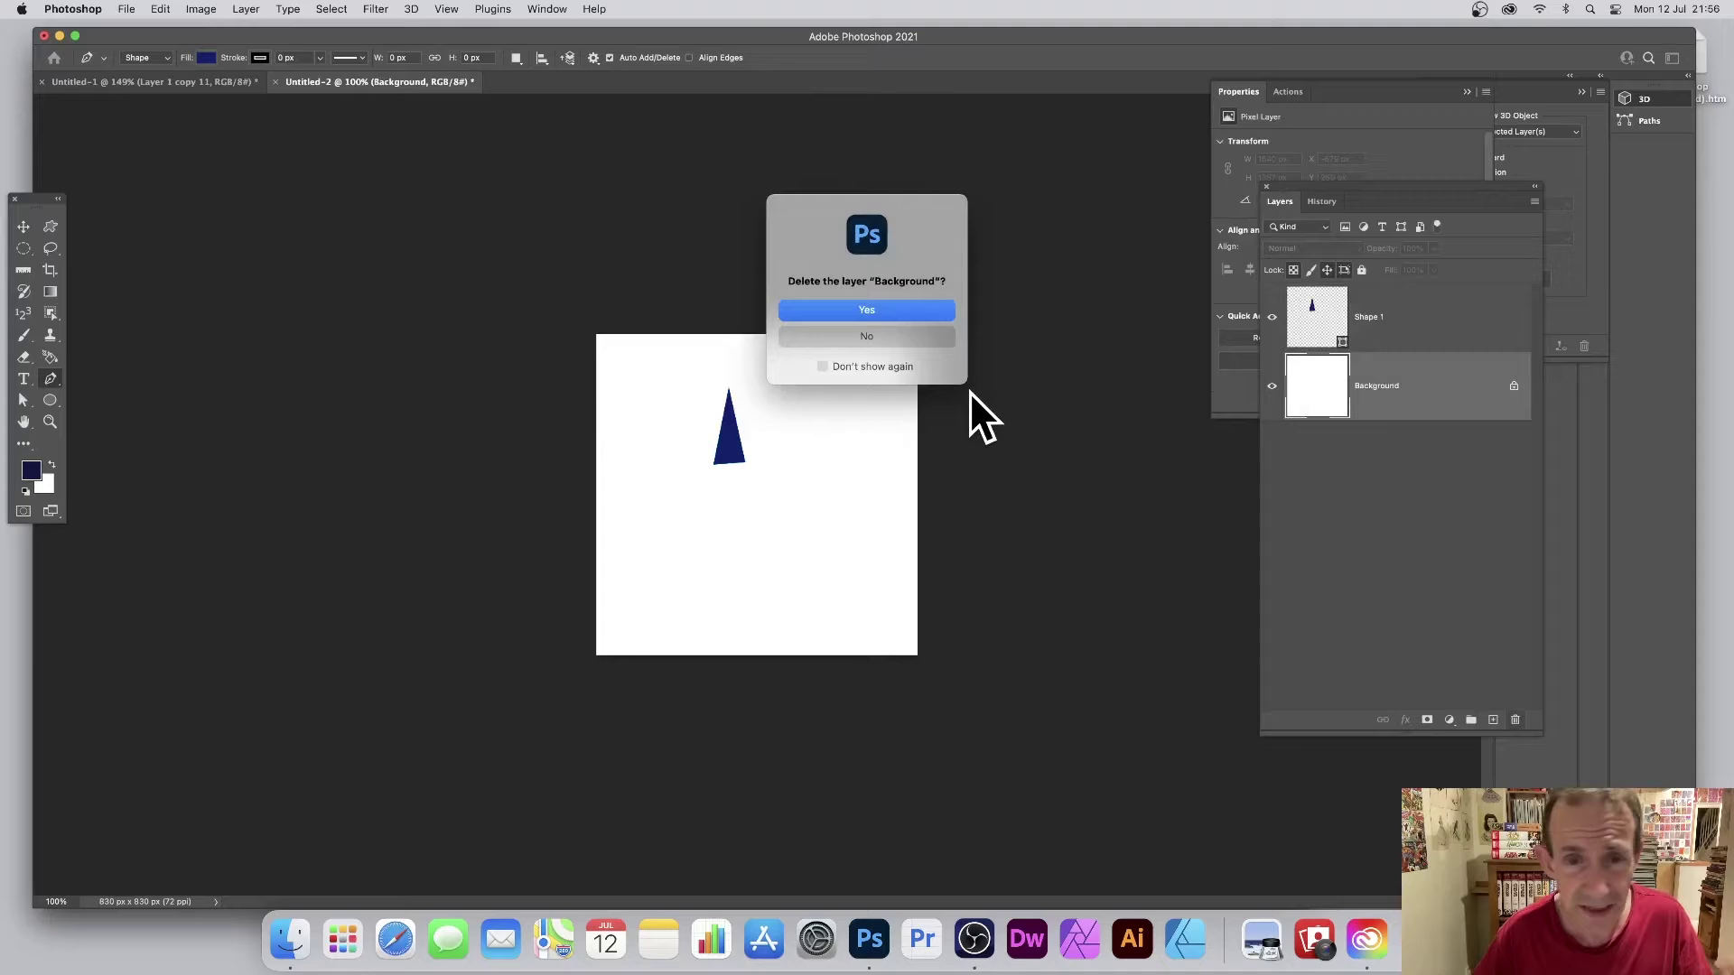
Confirm the Background deletion and draw a rectangular marquee around the triangle.
click(865, 307)
click(24, 250)
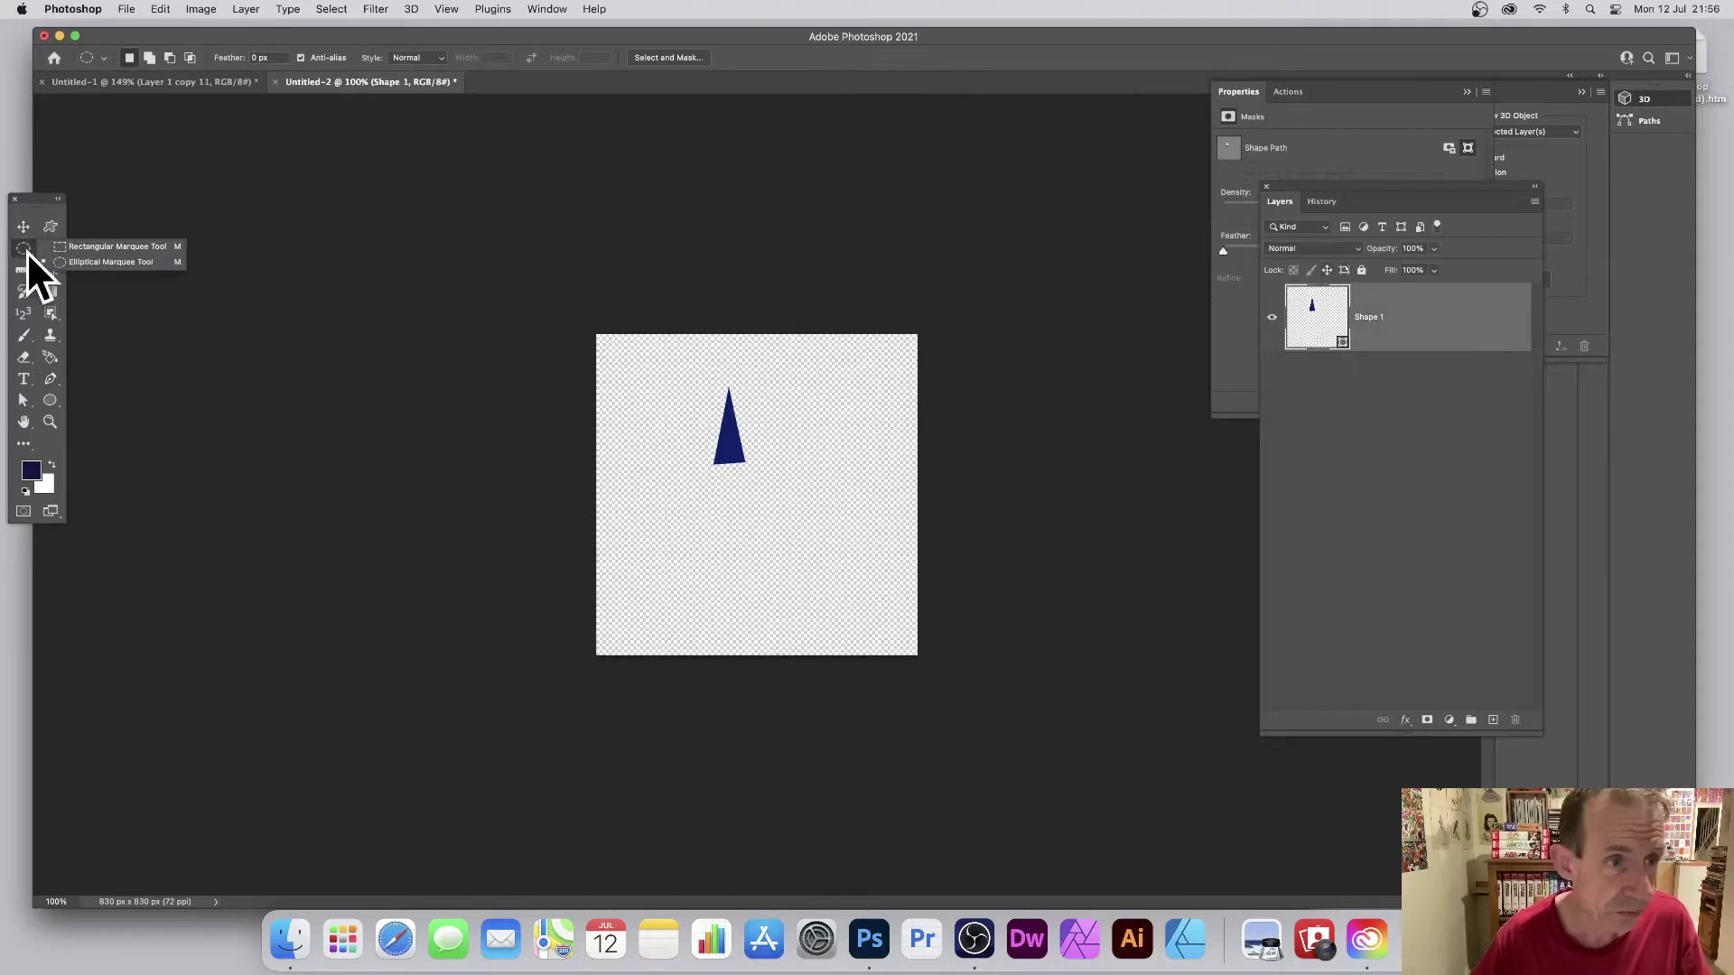
click(90, 247)
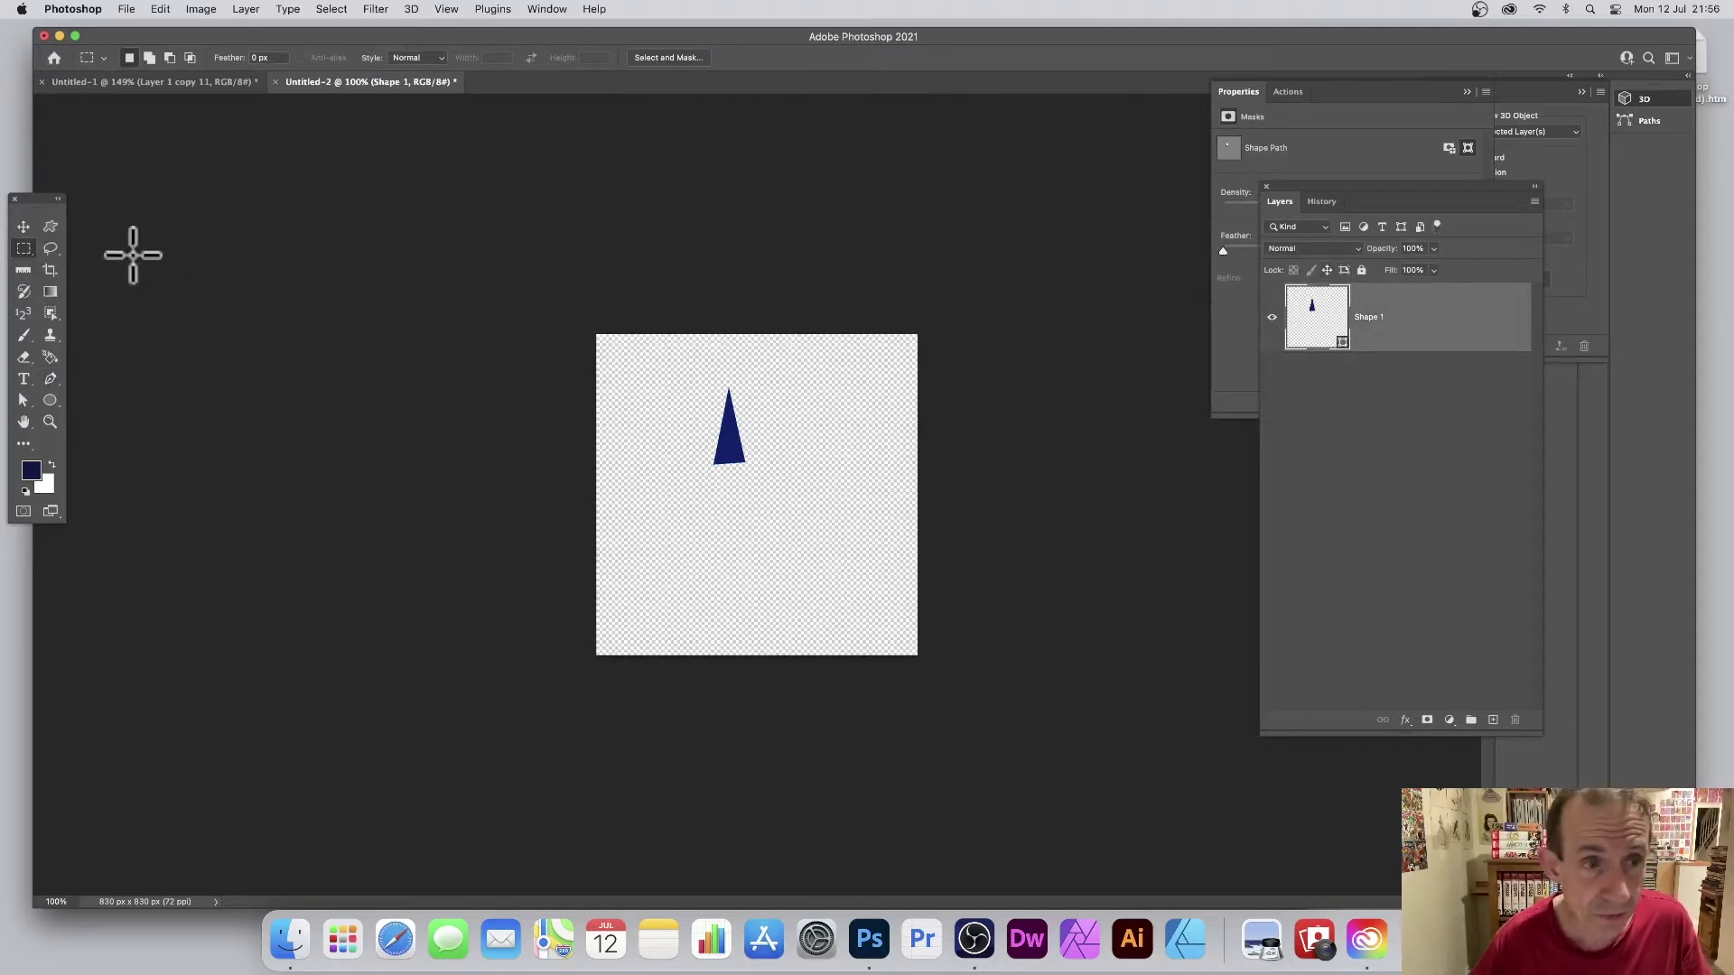
drag(709, 386, 751, 479)
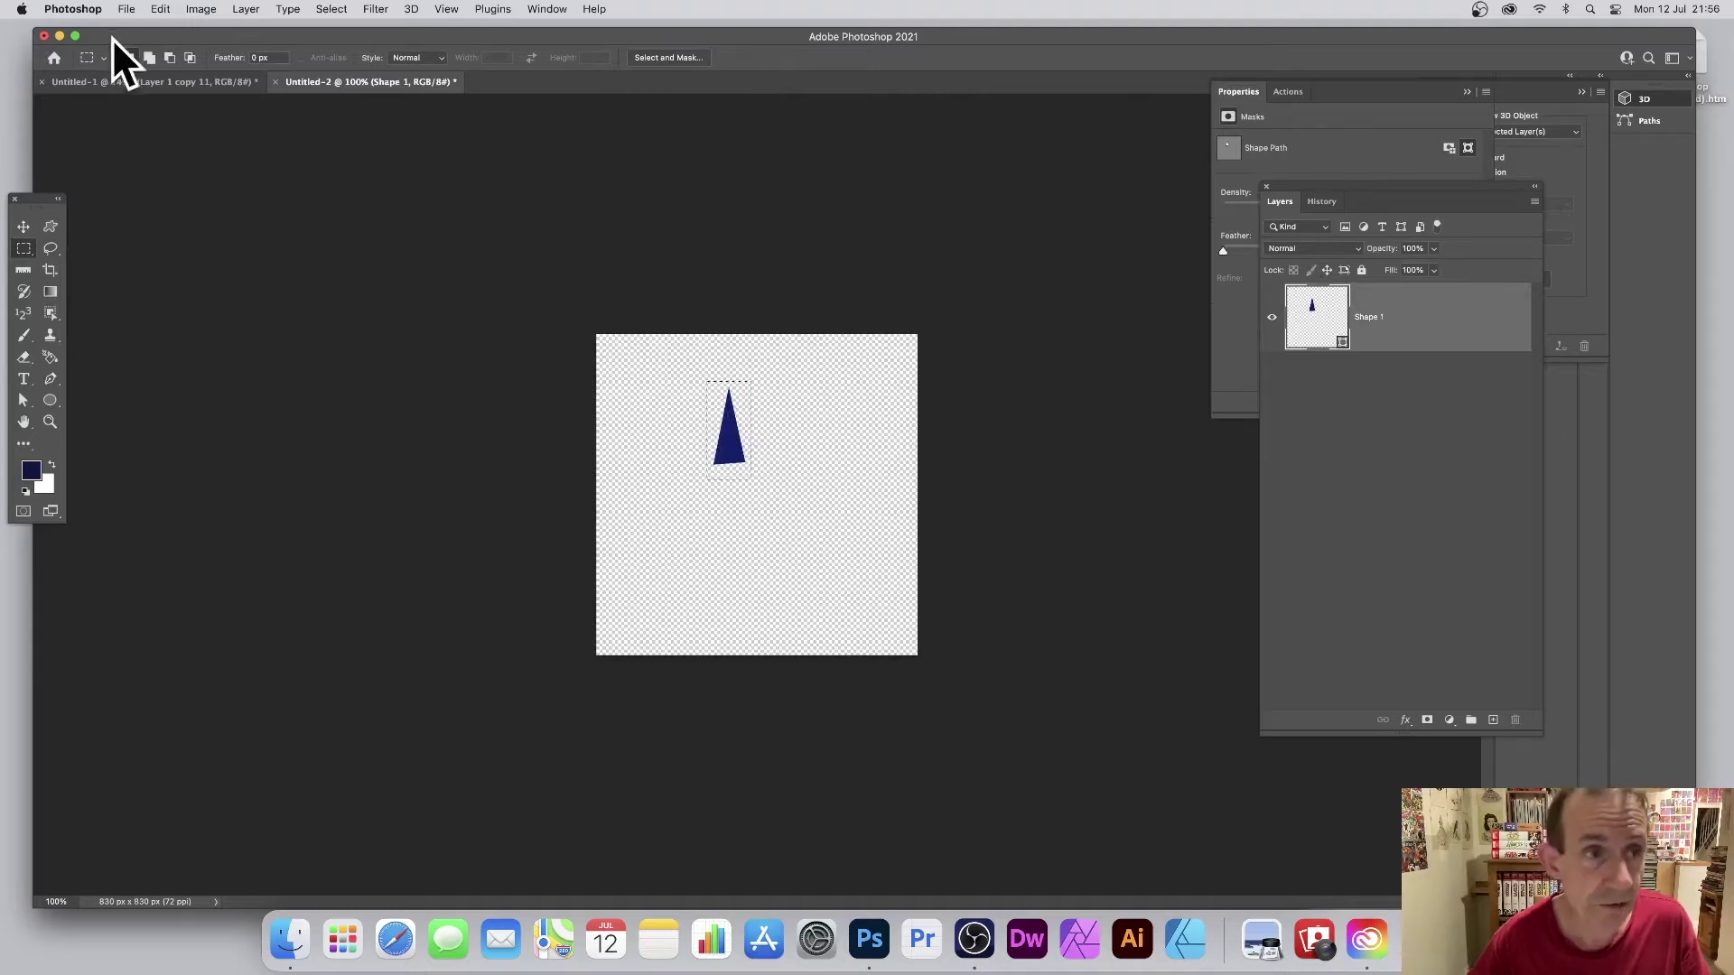
Define the selected triangle as a pattern preset named Pattern 14.
click(161, 9)
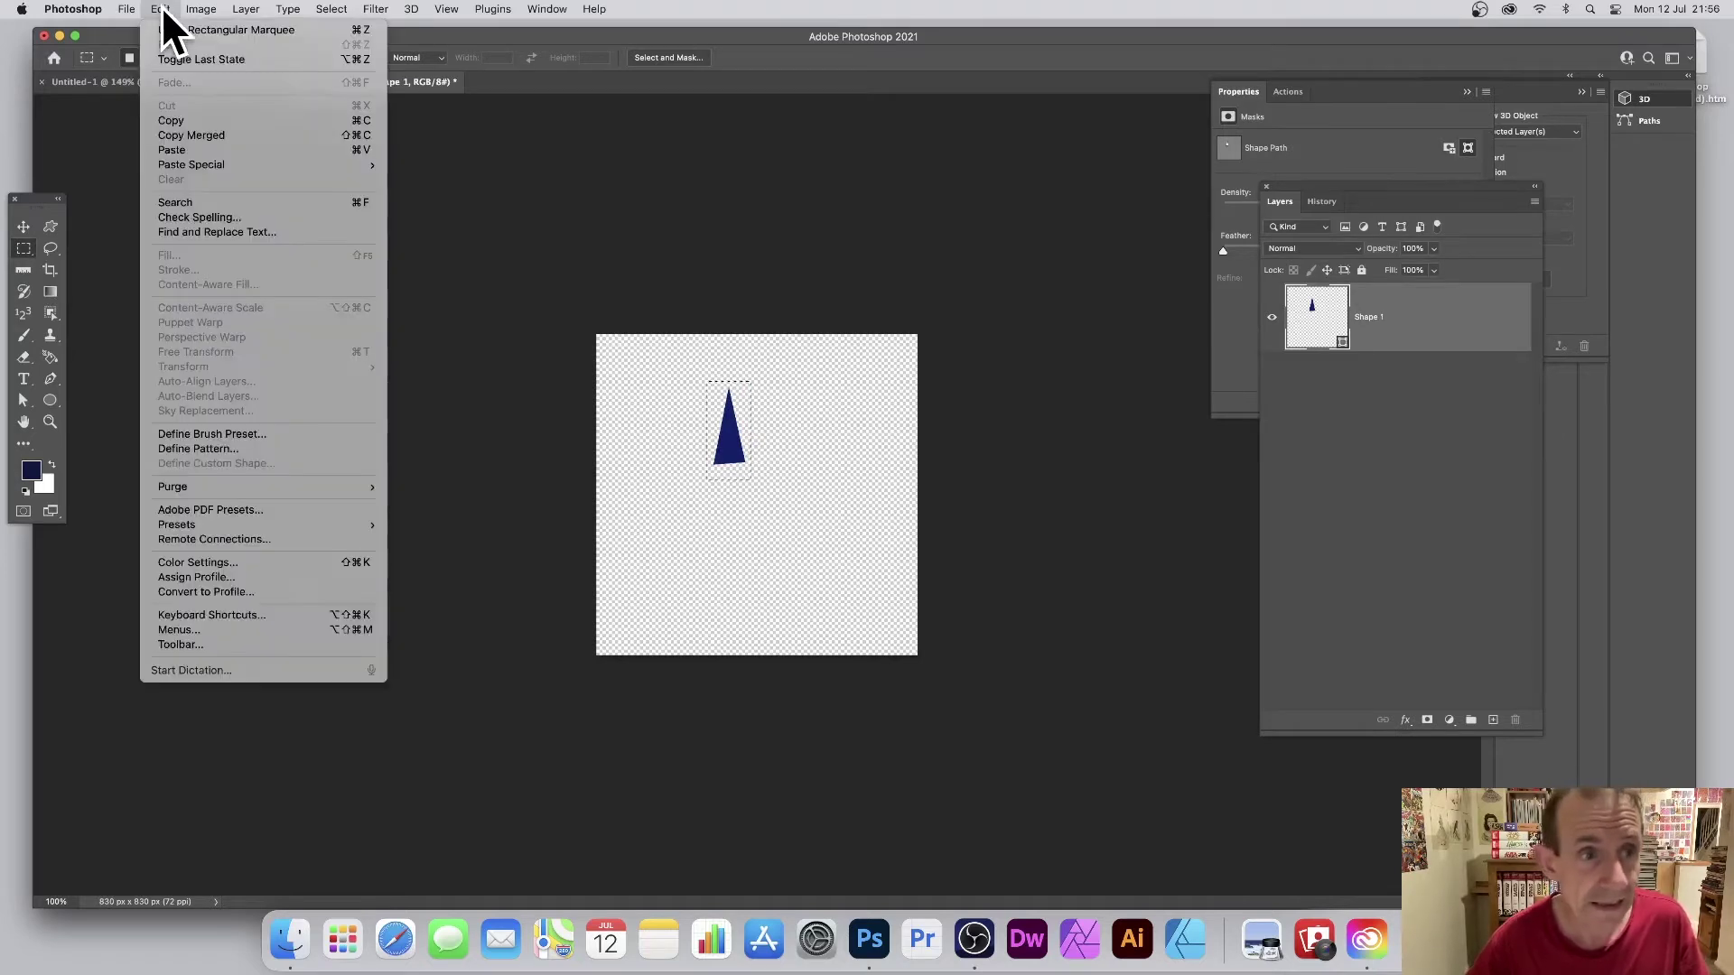
click(211, 451)
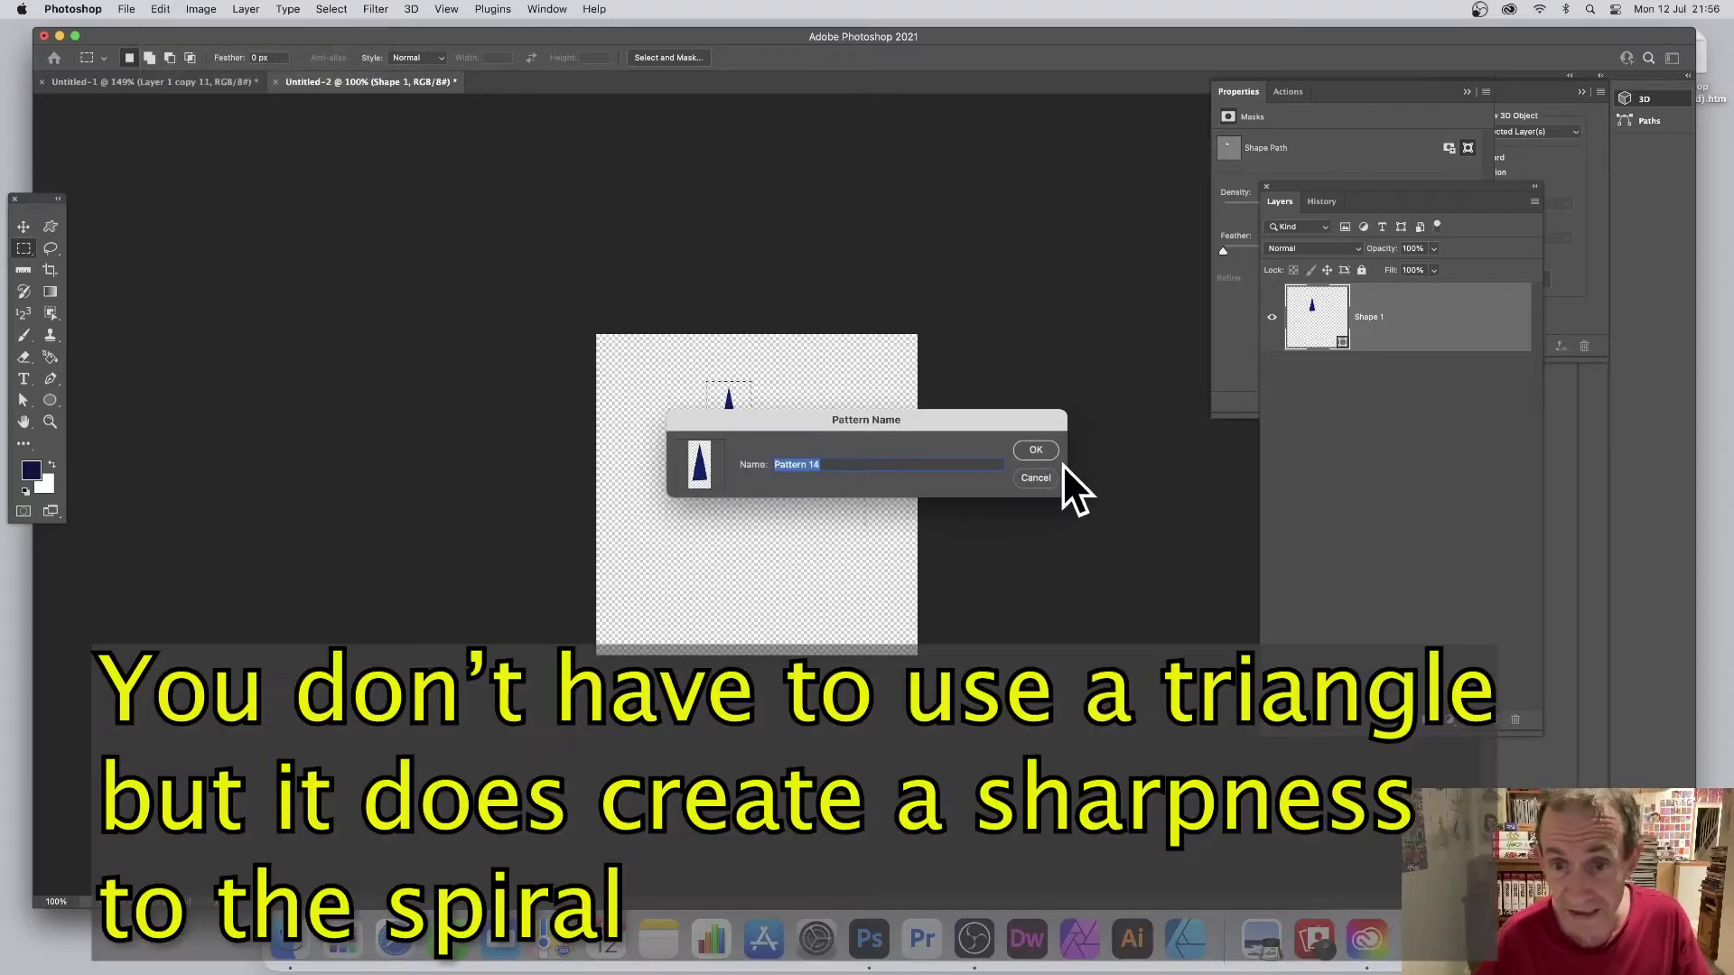
click(1033, 449)
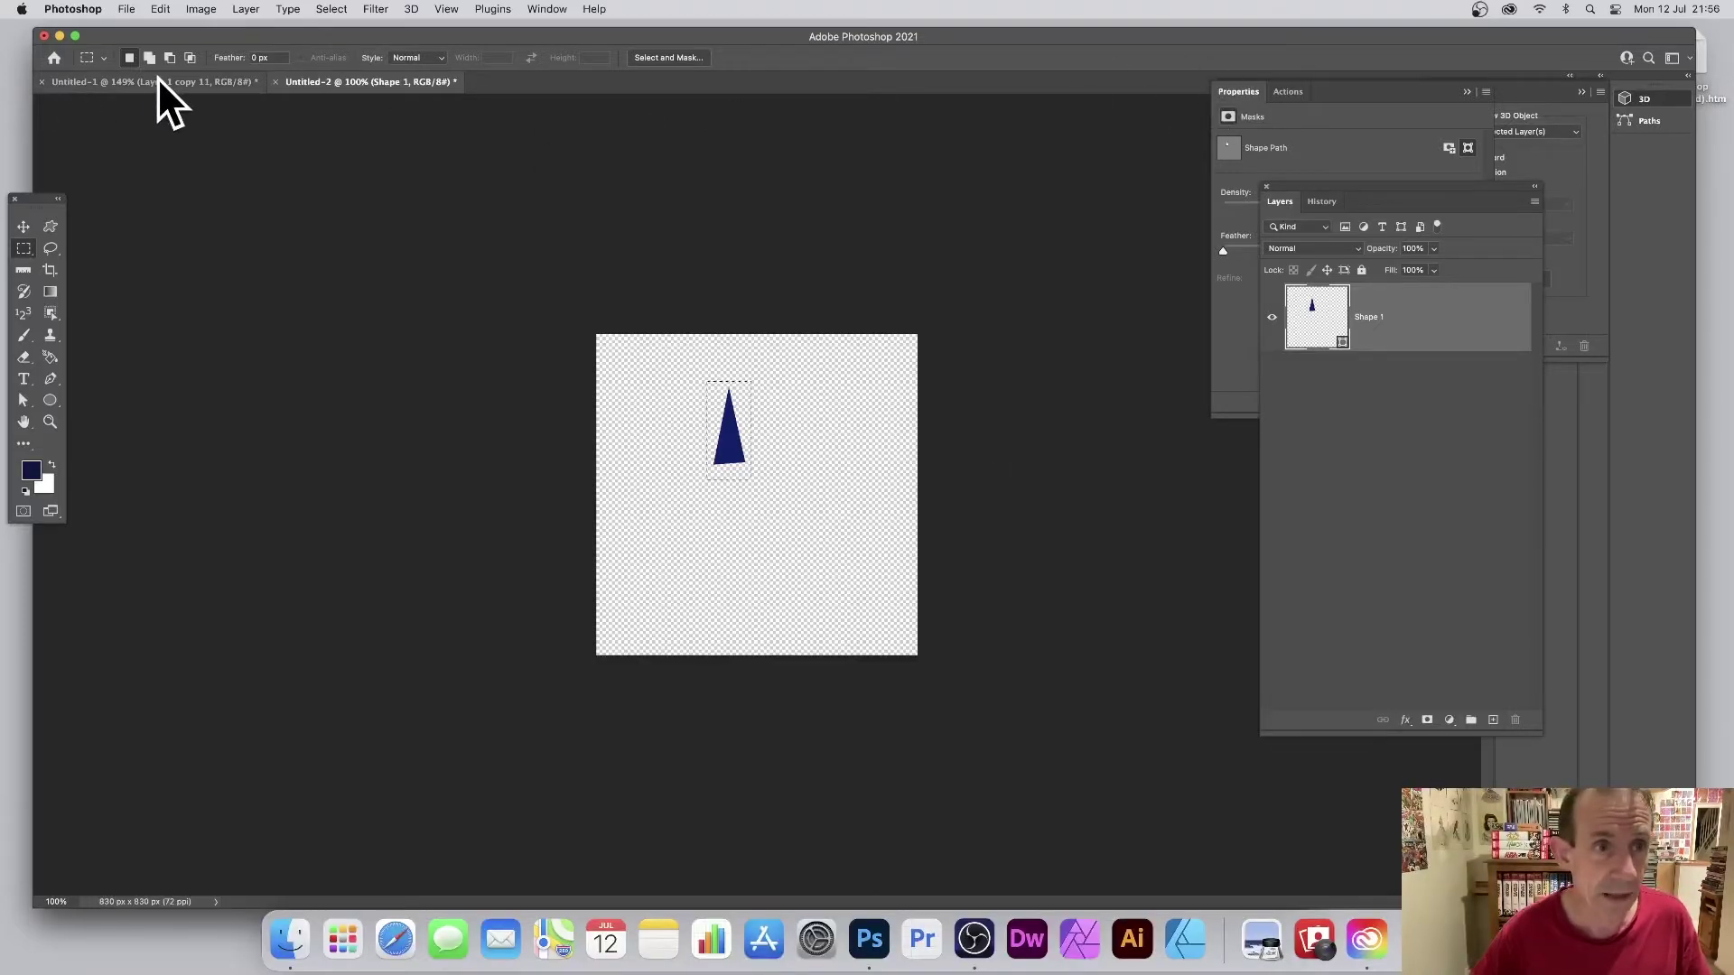
Revert Untitled-1 to its blank white canvas and add an empty Layer 1 above Background.
click(164, 81)
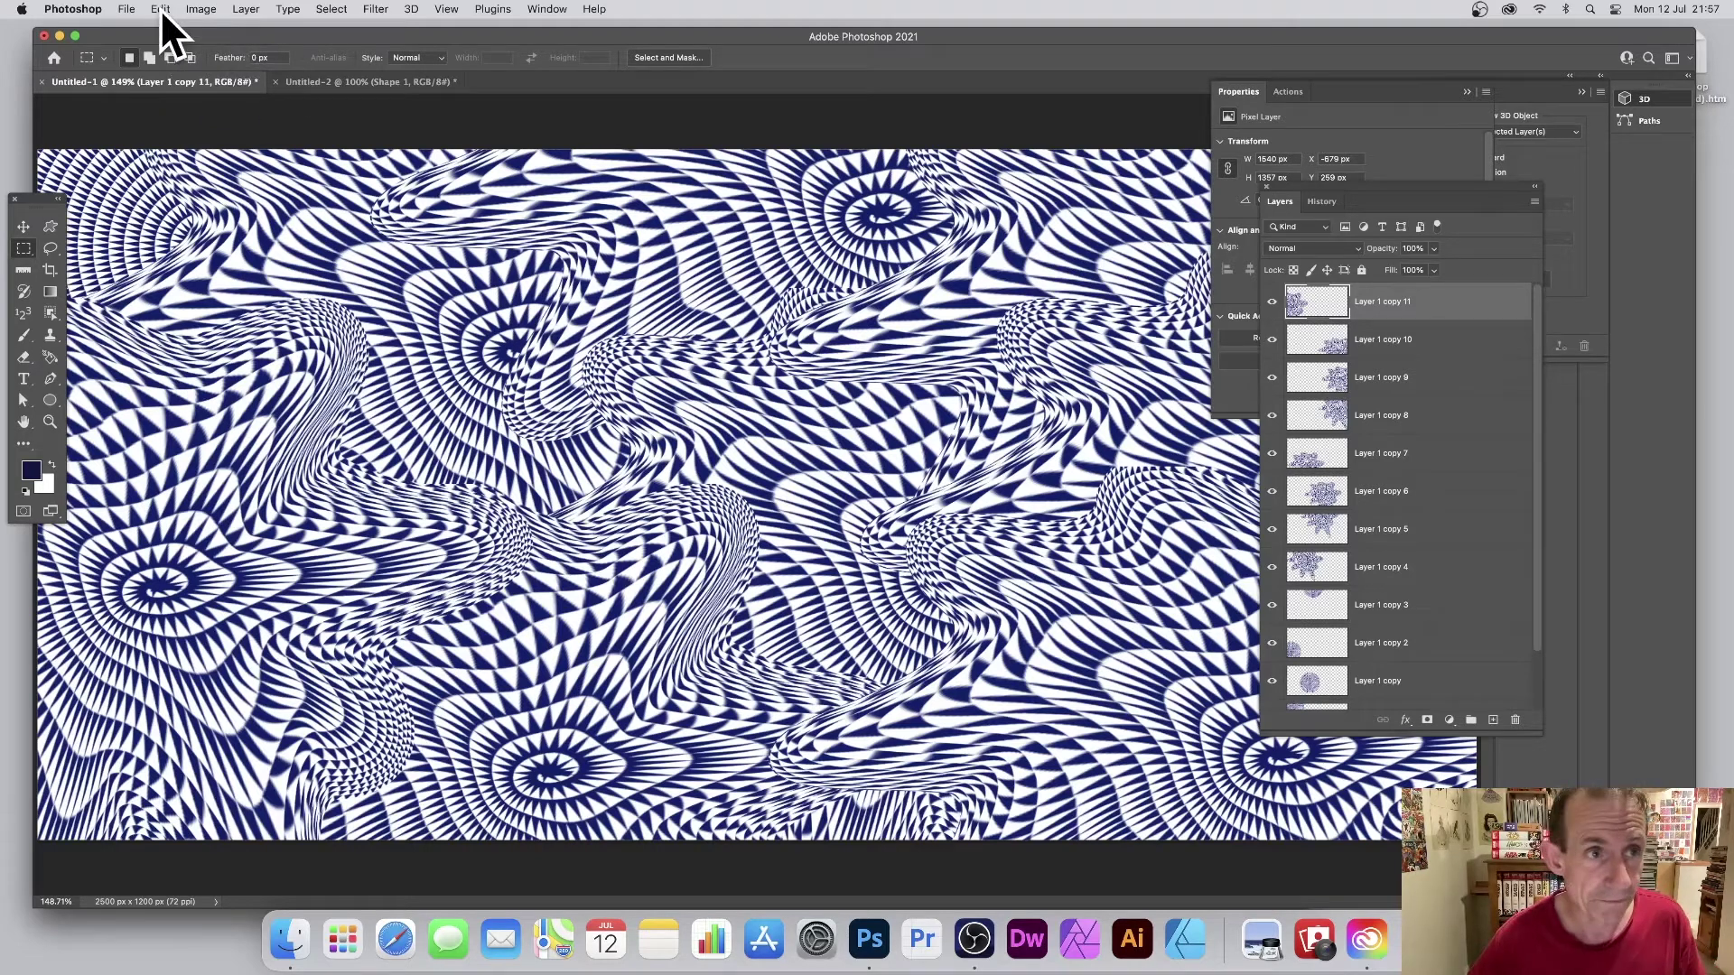
key(F12)
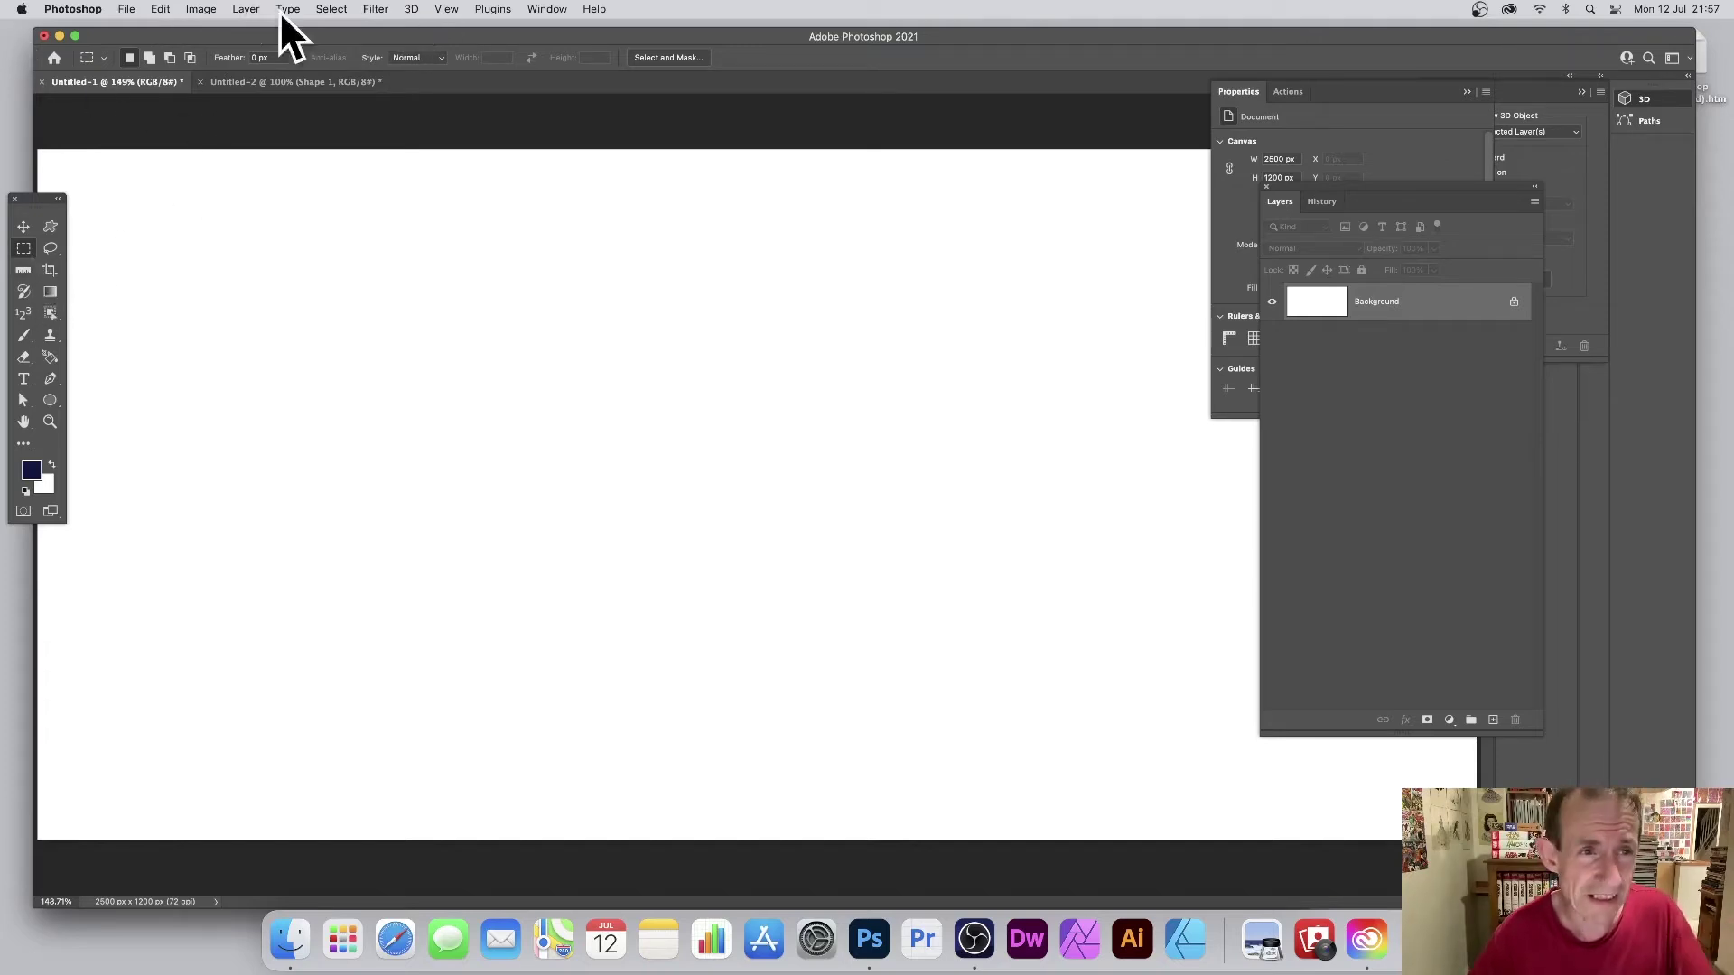
click(246, 11)
mouse_move(251, 31)
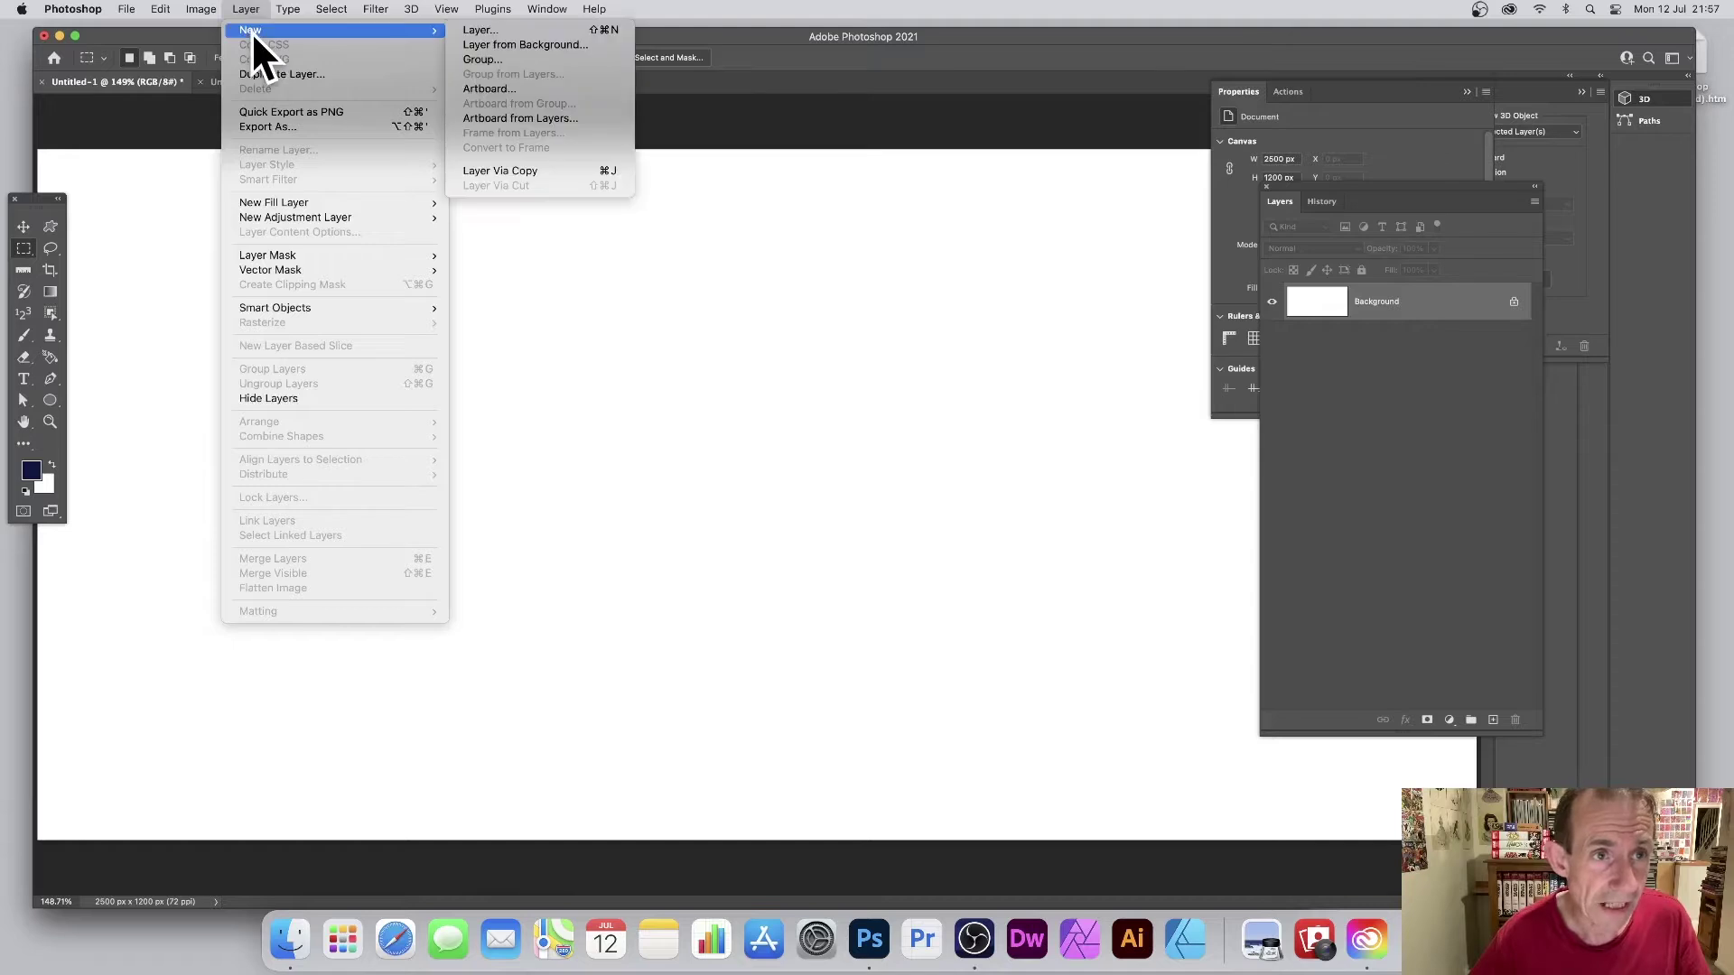
click(498, 29)
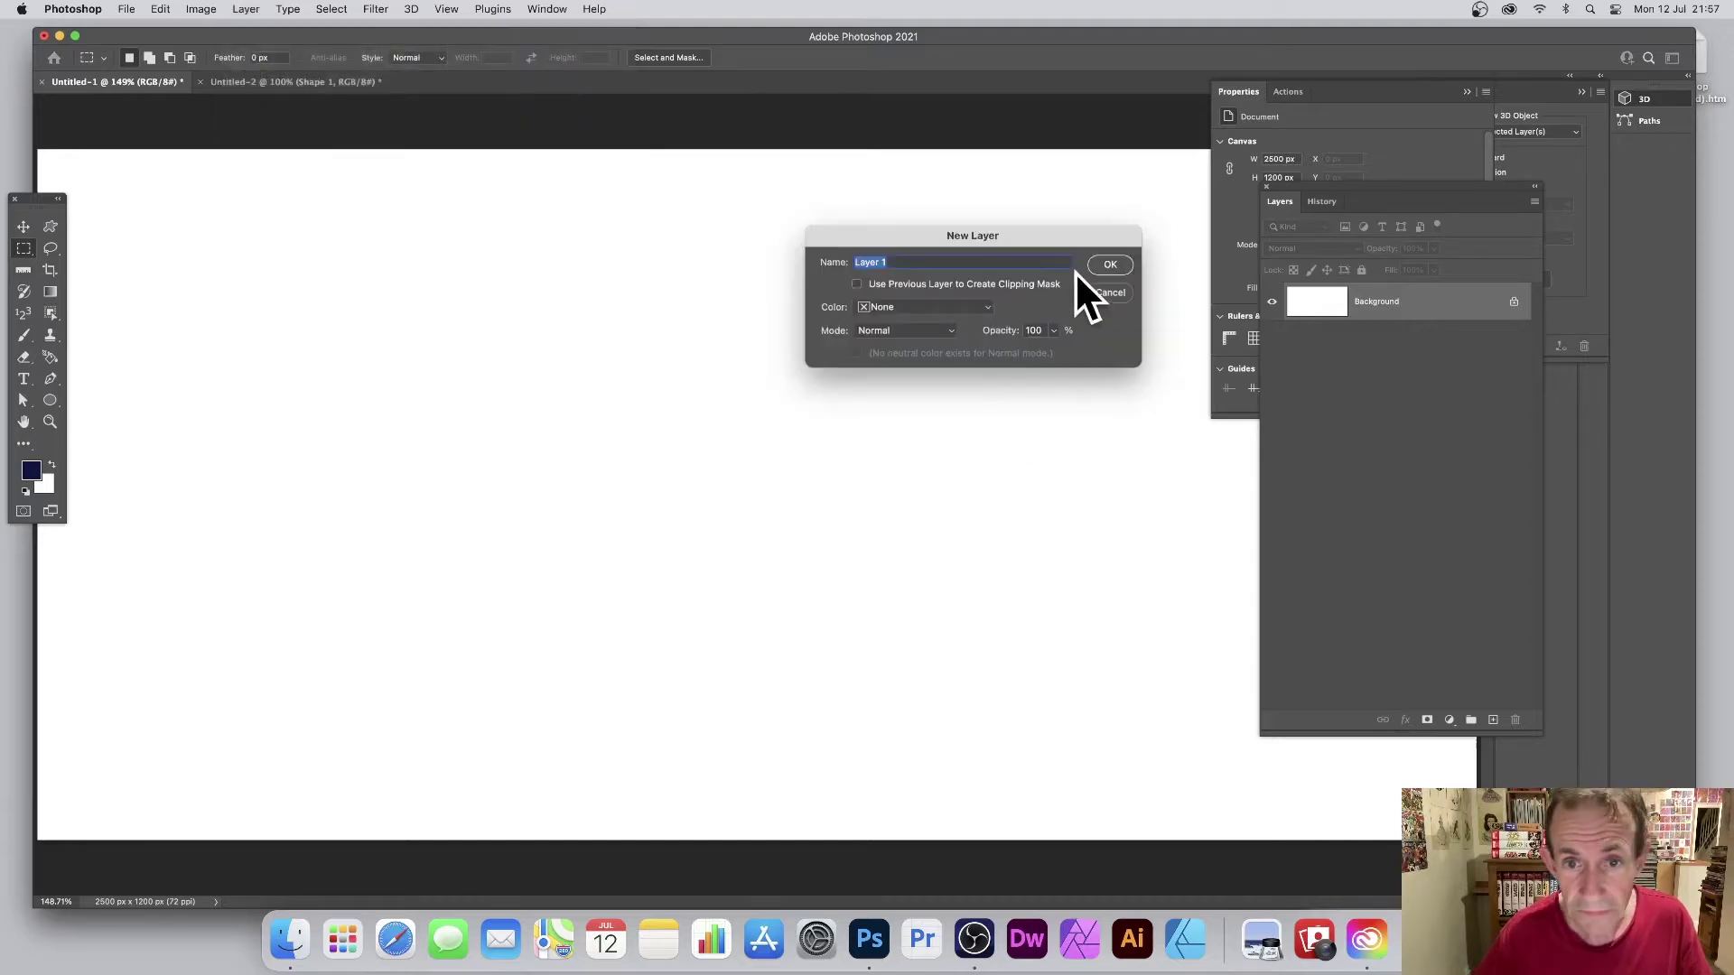
click(1109, 267)
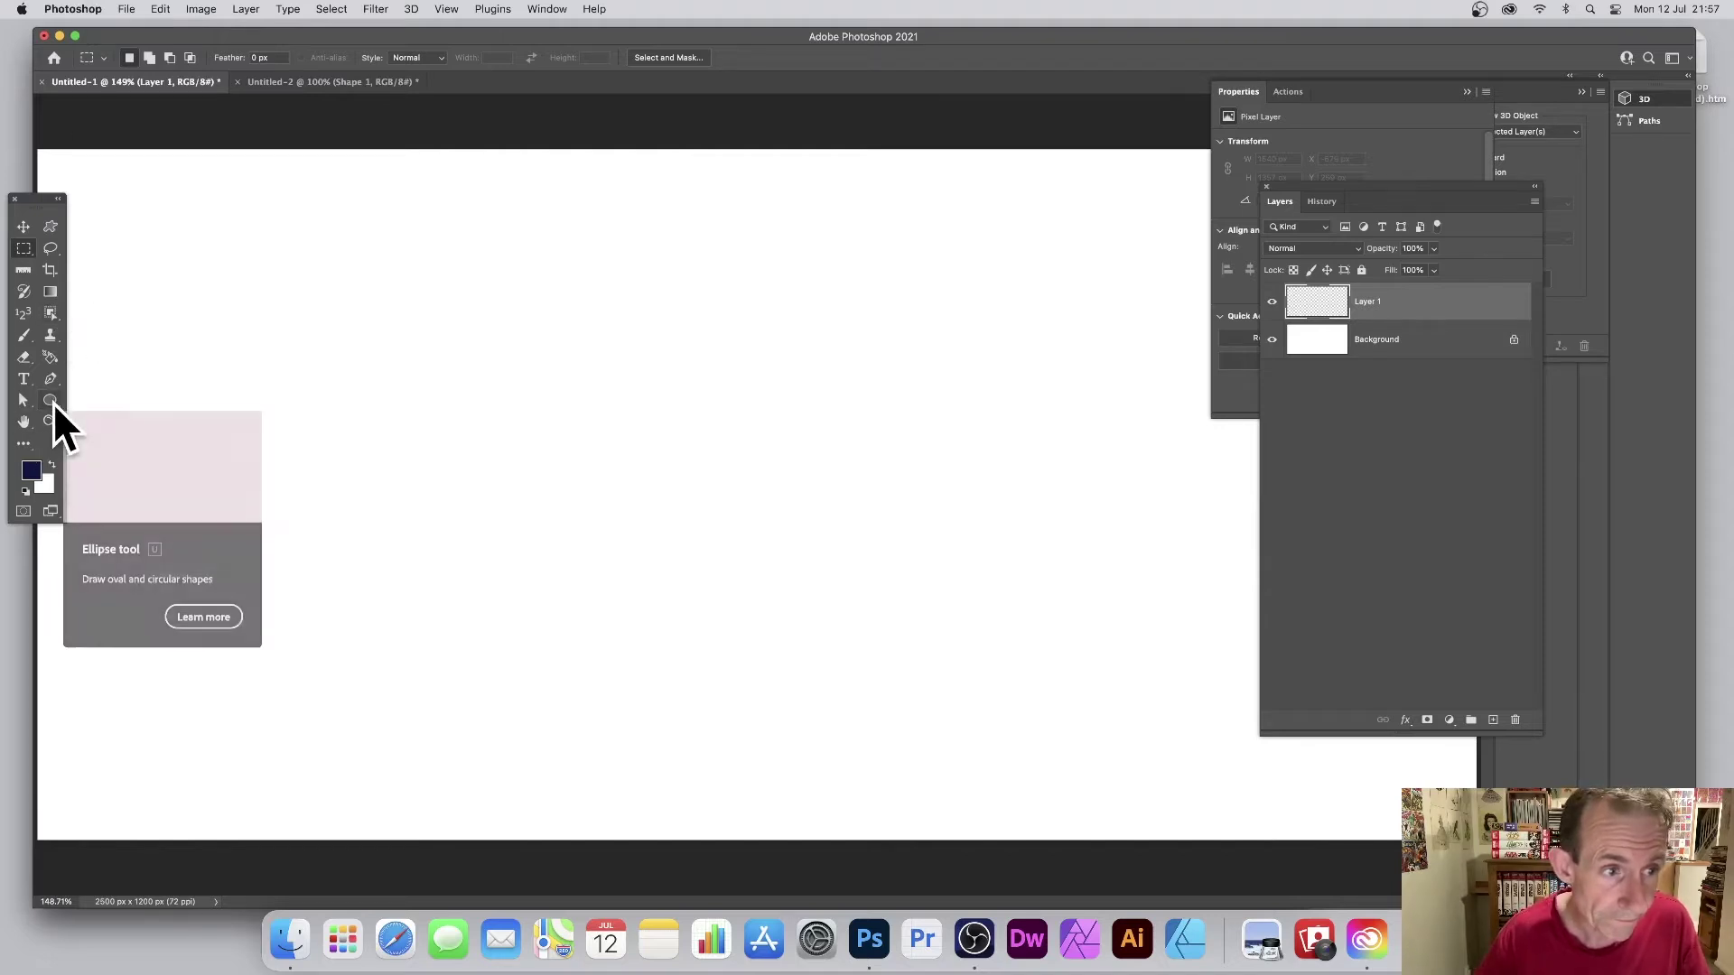
Draw a circular selection in the upper middle of the canvas and fill it with white.
right_click(15, 242)
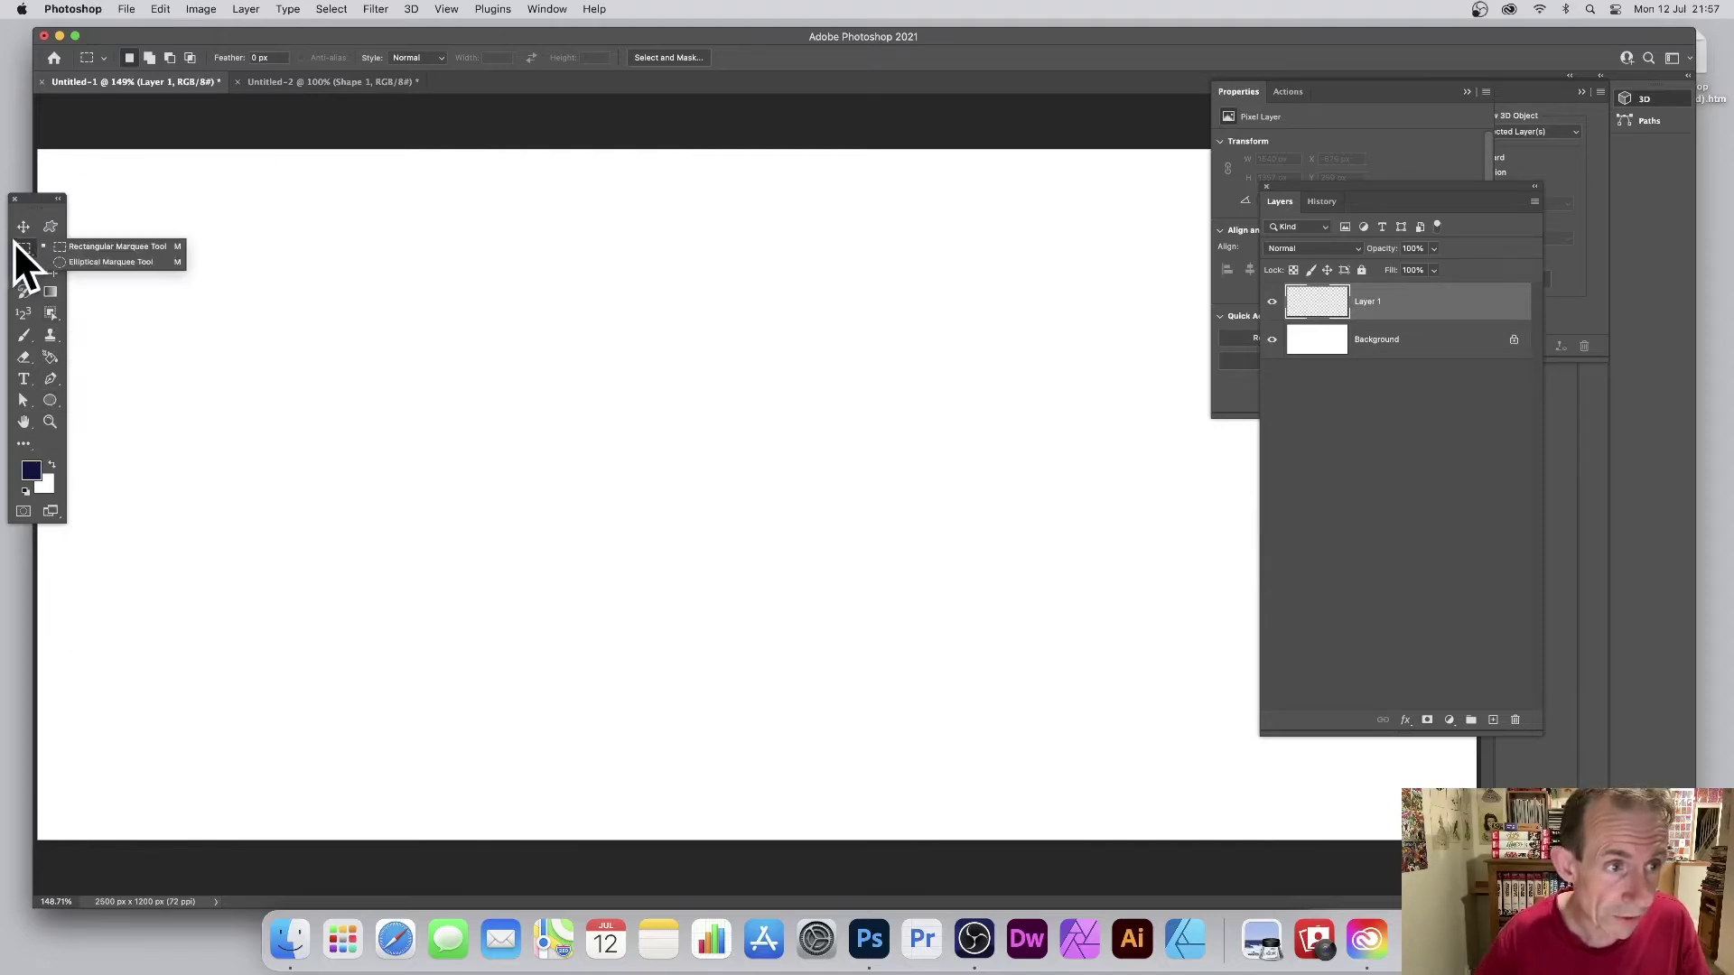
click(74, 268)
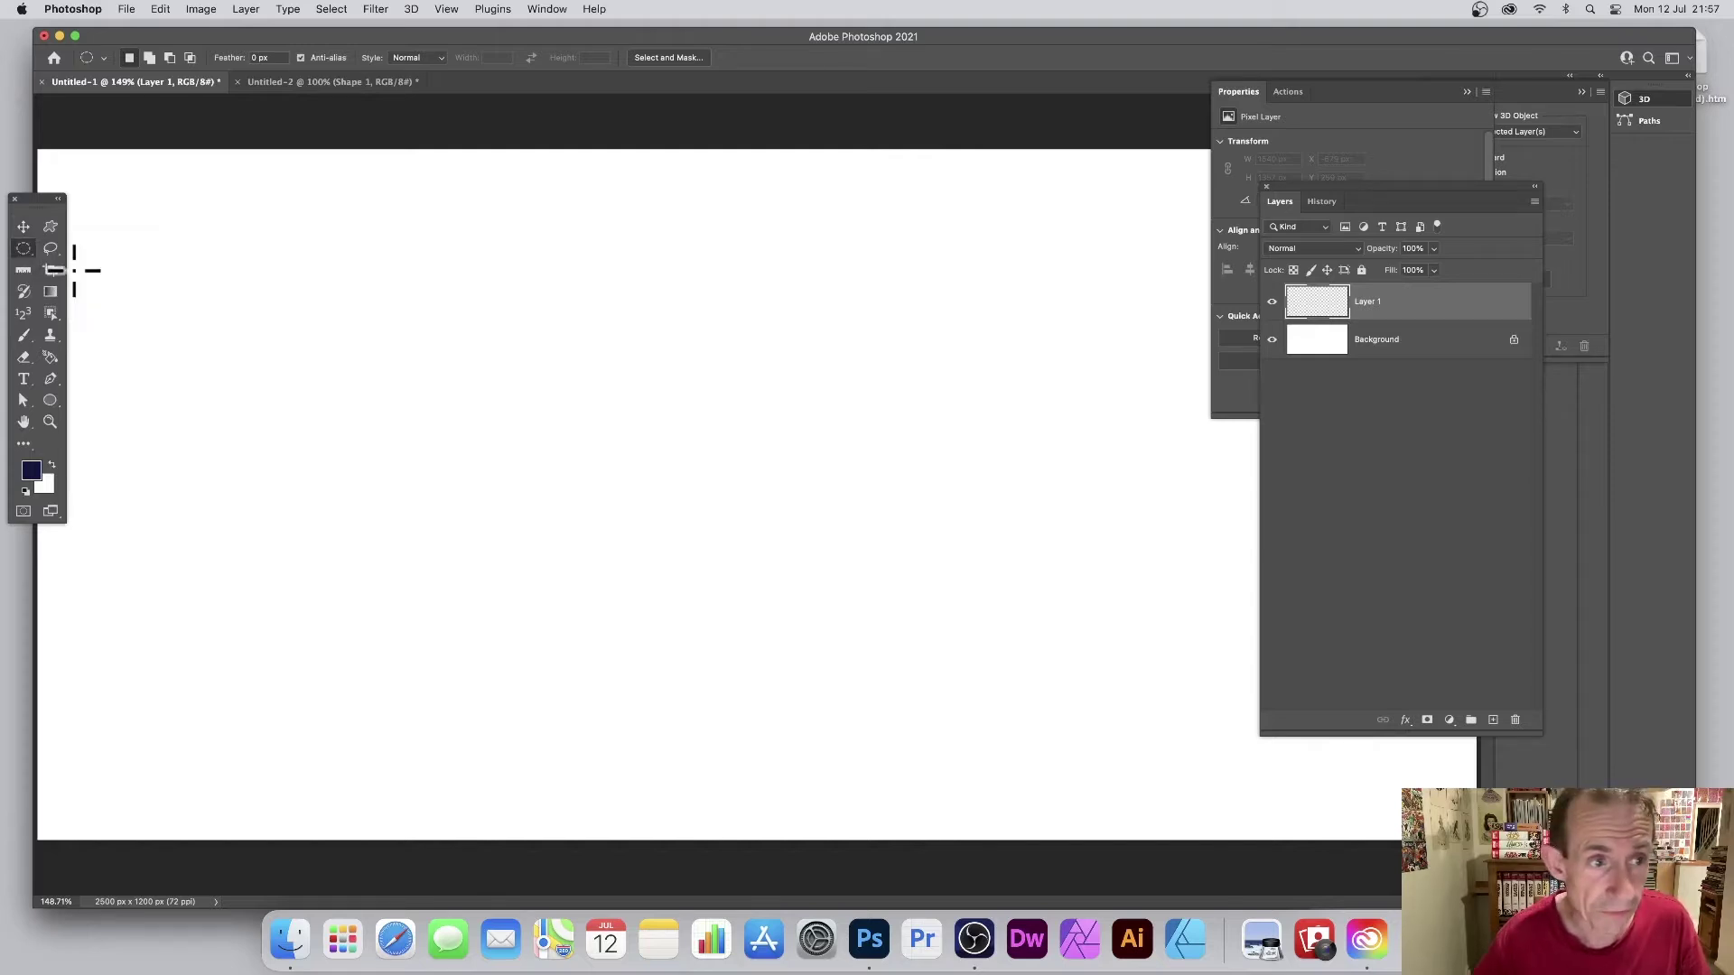
drag(535, 259, 882, 562)
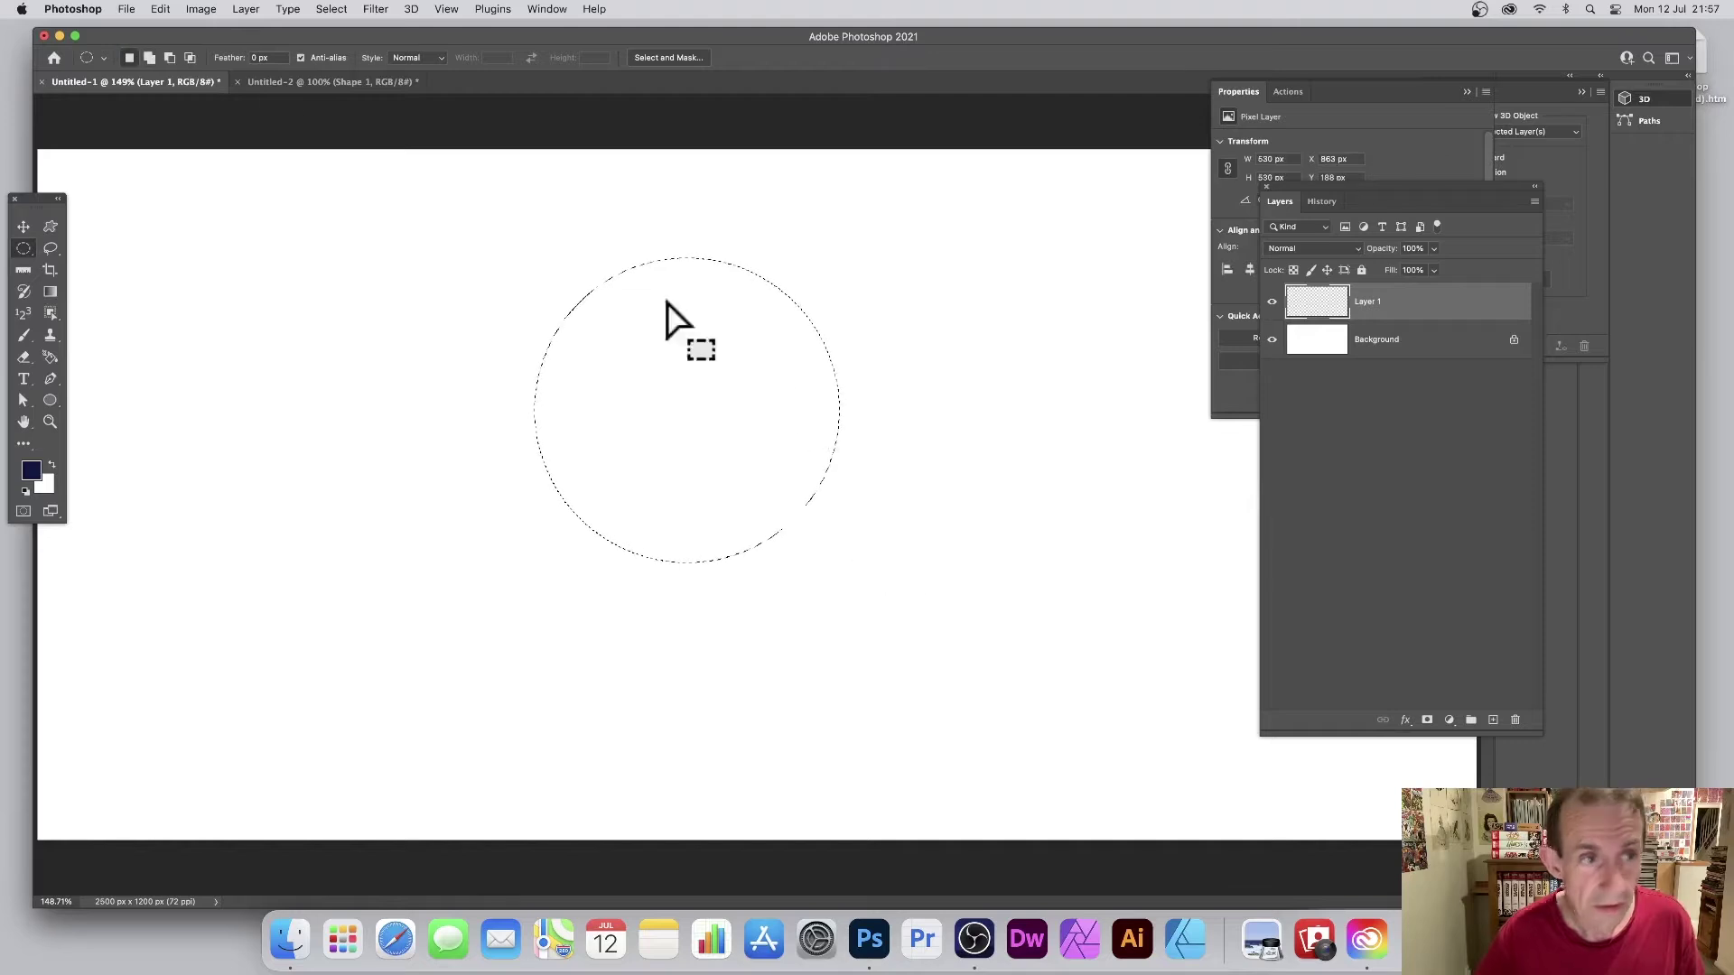
click(168, 9)
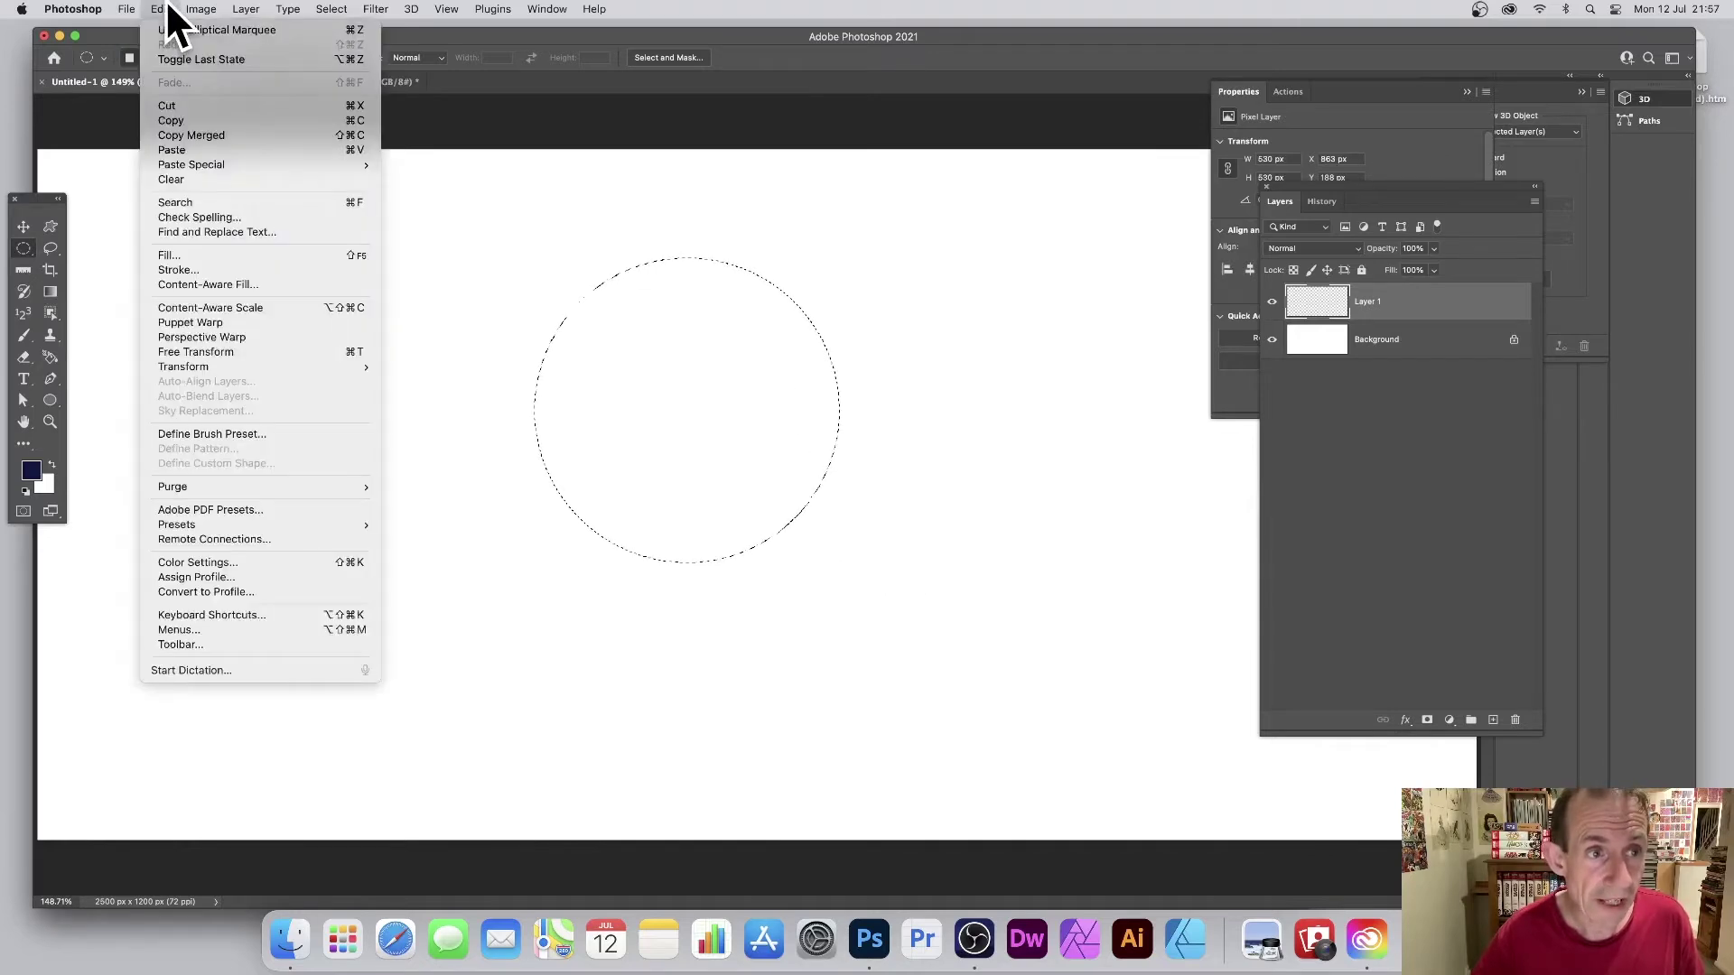
click(177, 247)
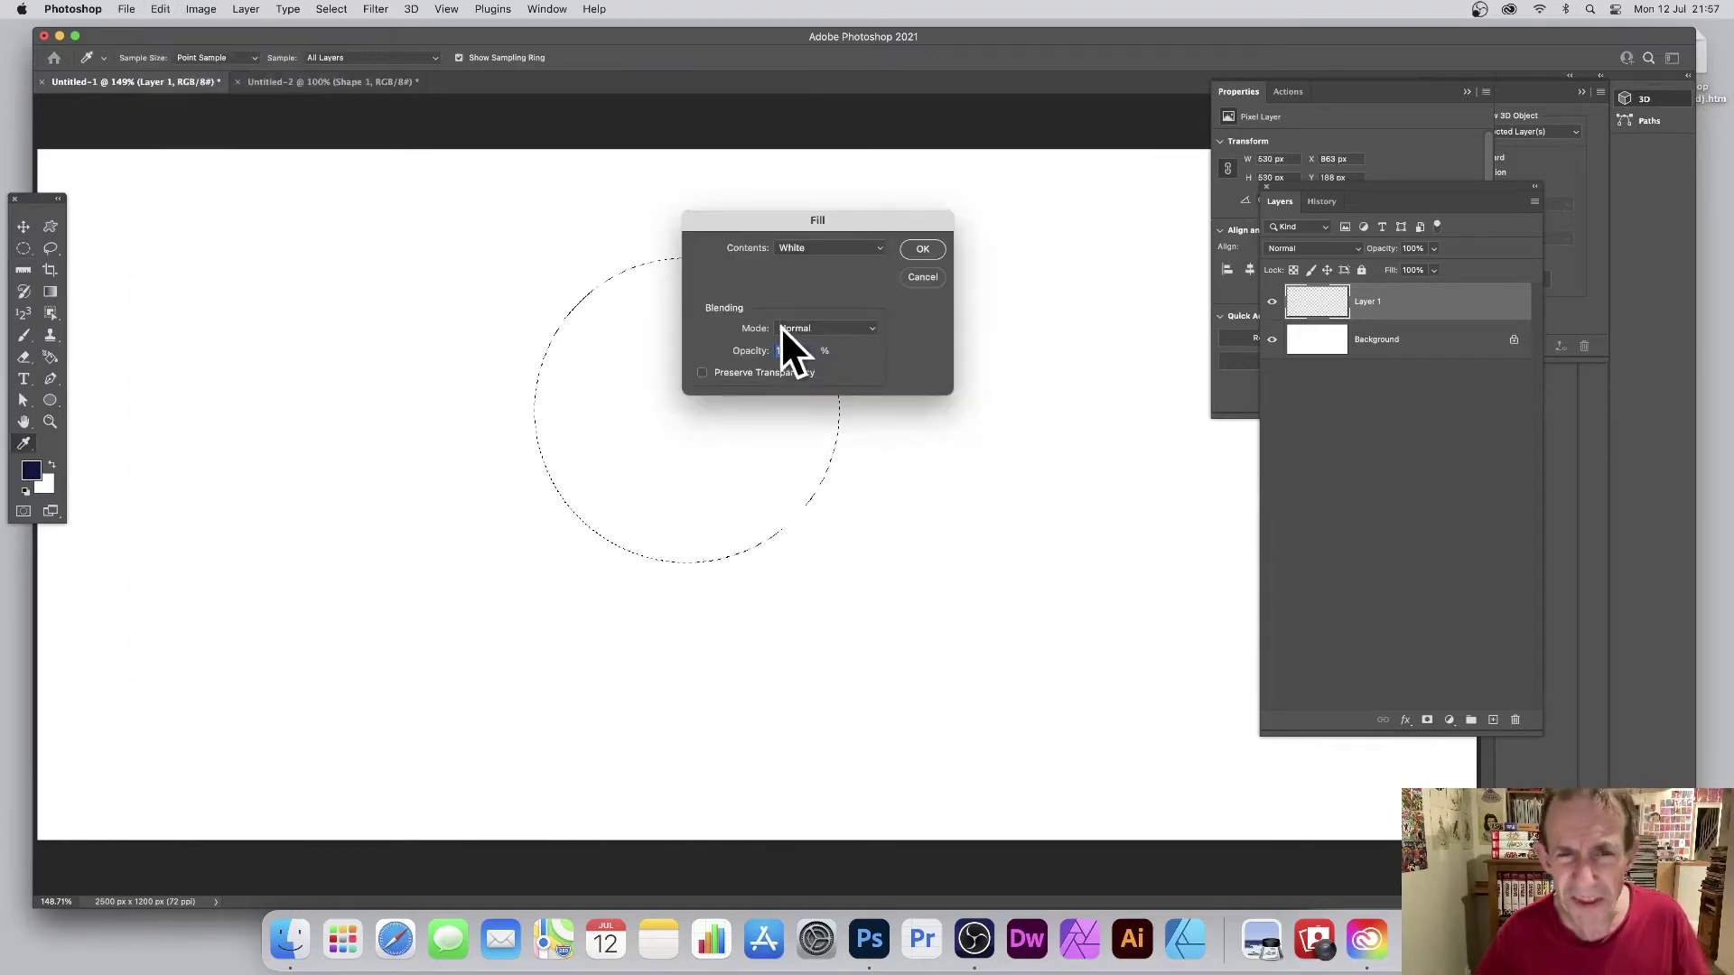
click(943, 248)
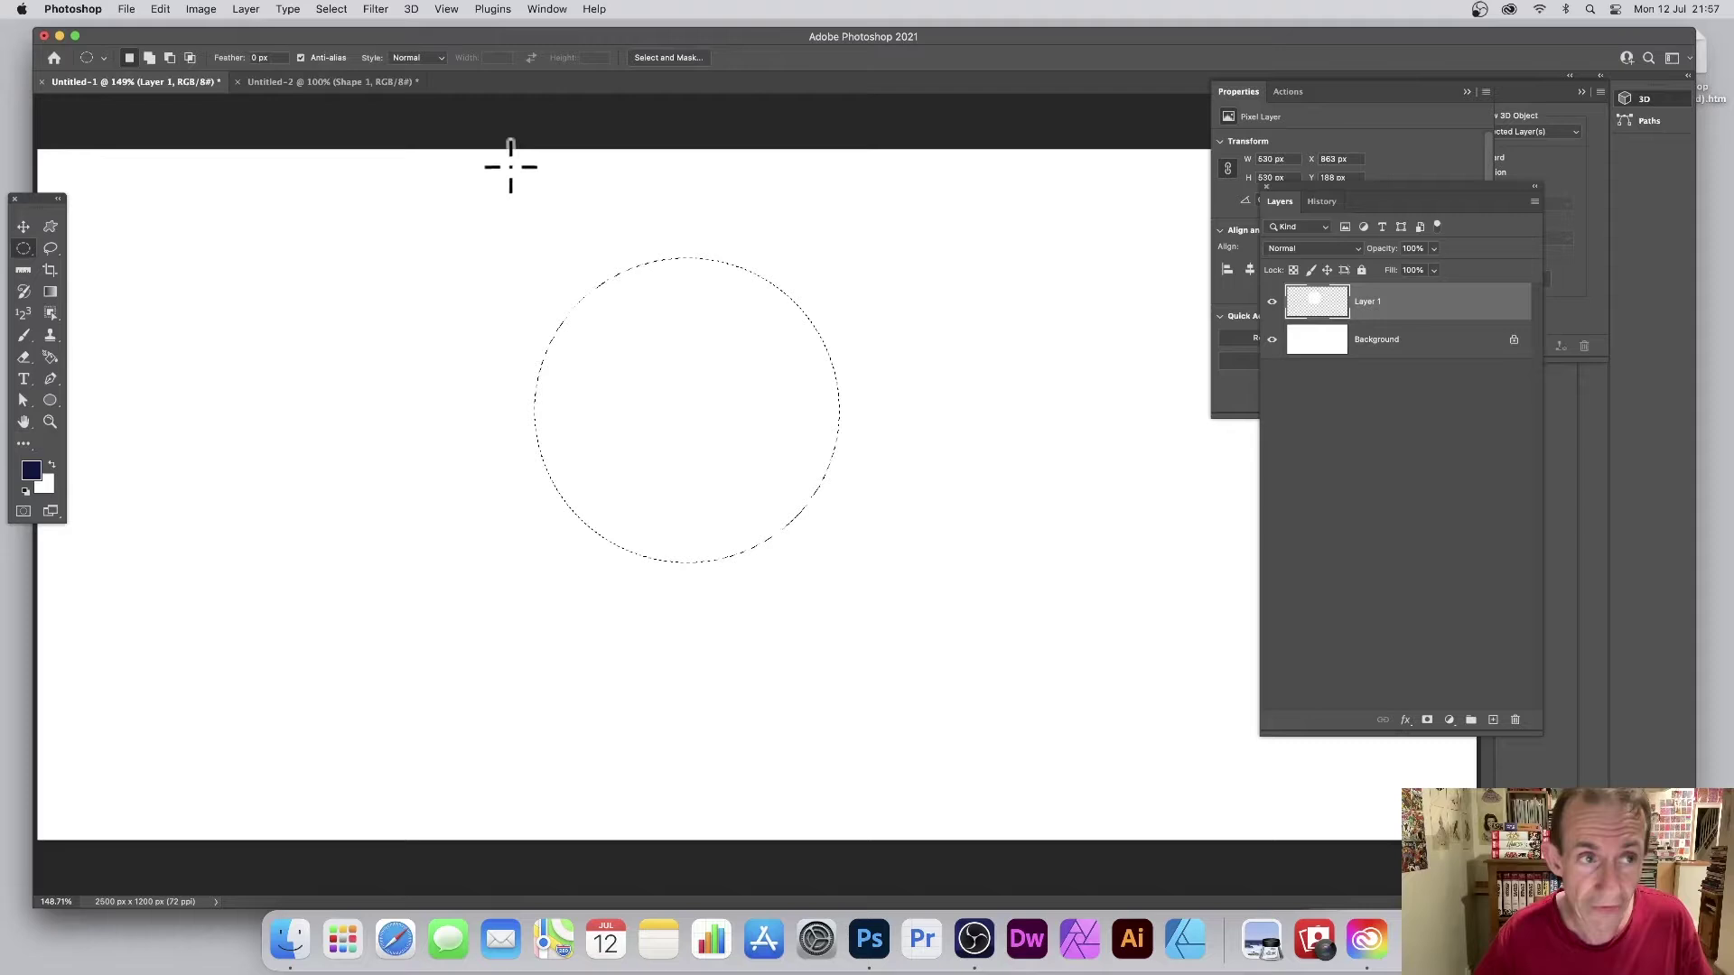
Fill the circle with the triangle pattern preset, placed by the Spiral script.
click(159, 9)
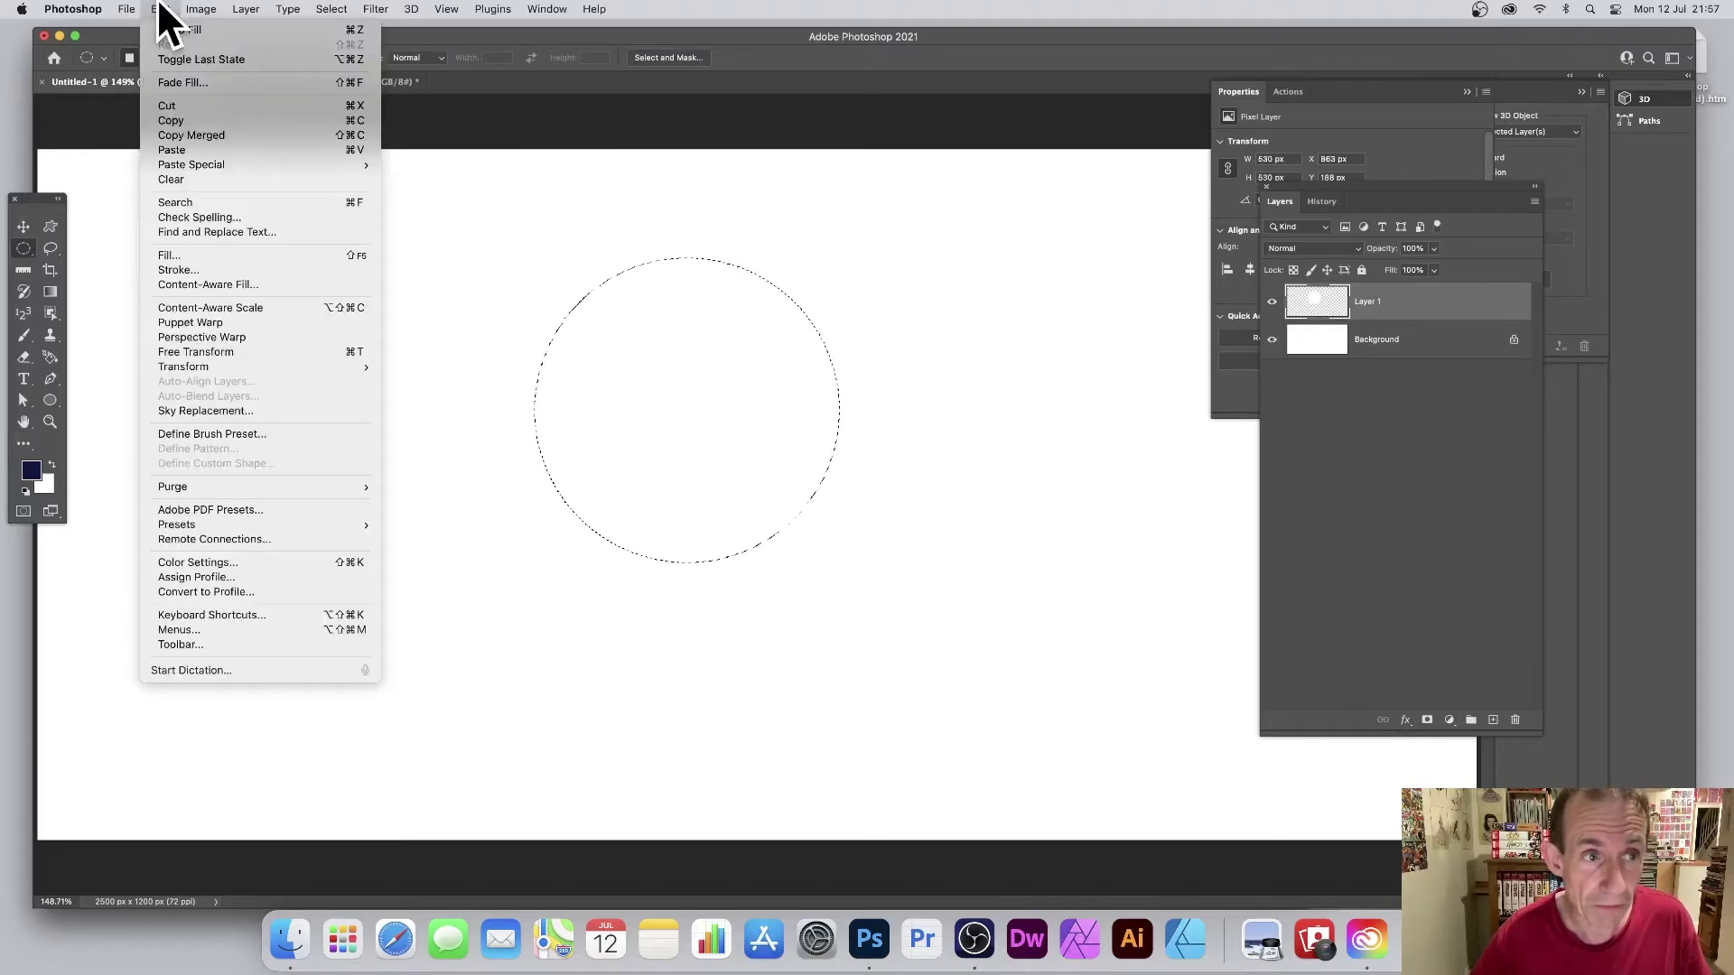
click(197, 255)
click(791, 244)
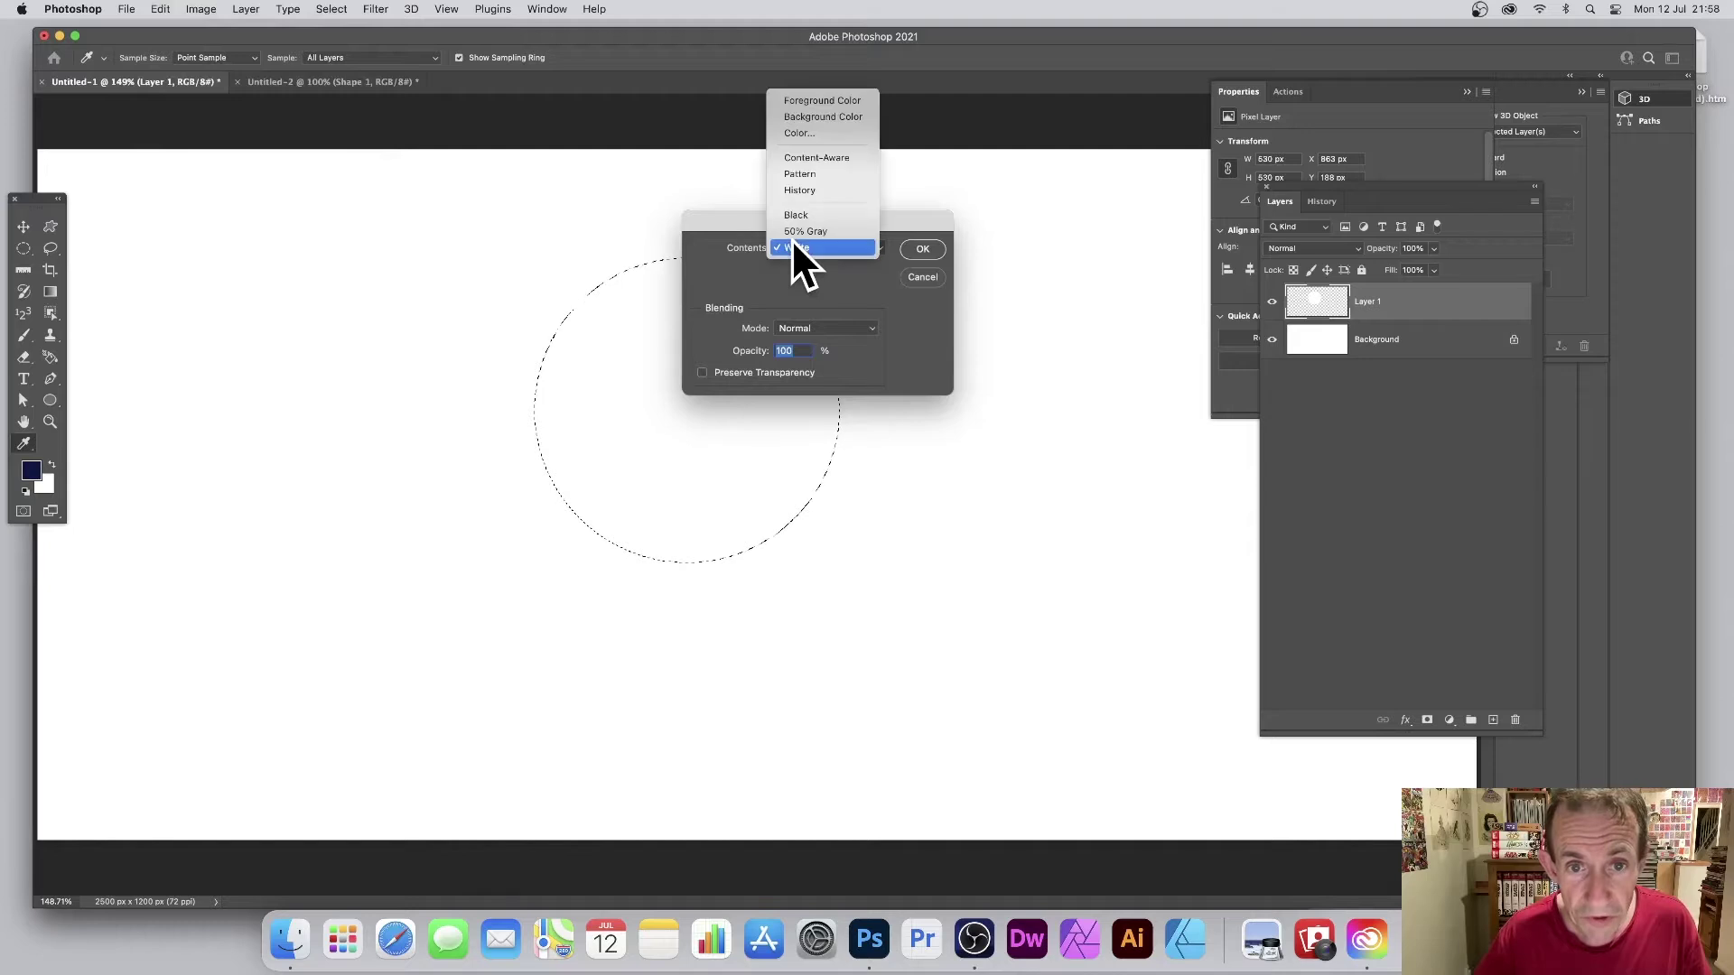
click(815, 175)
click(803, 322)
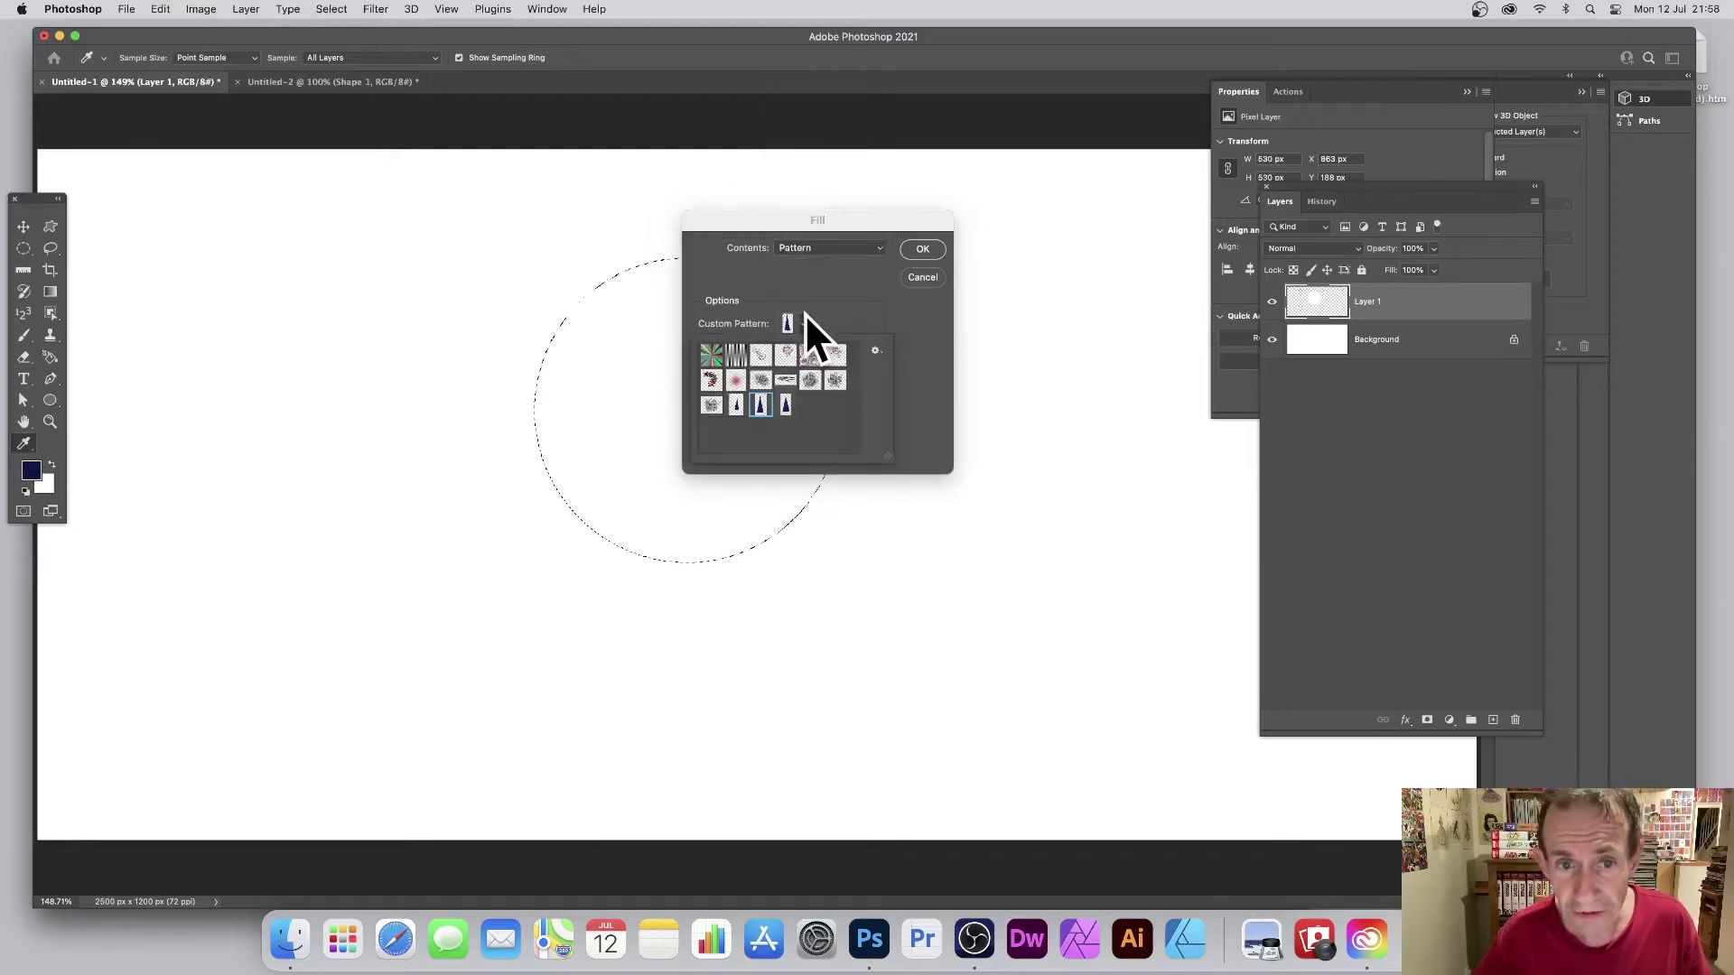
click(786, 405)
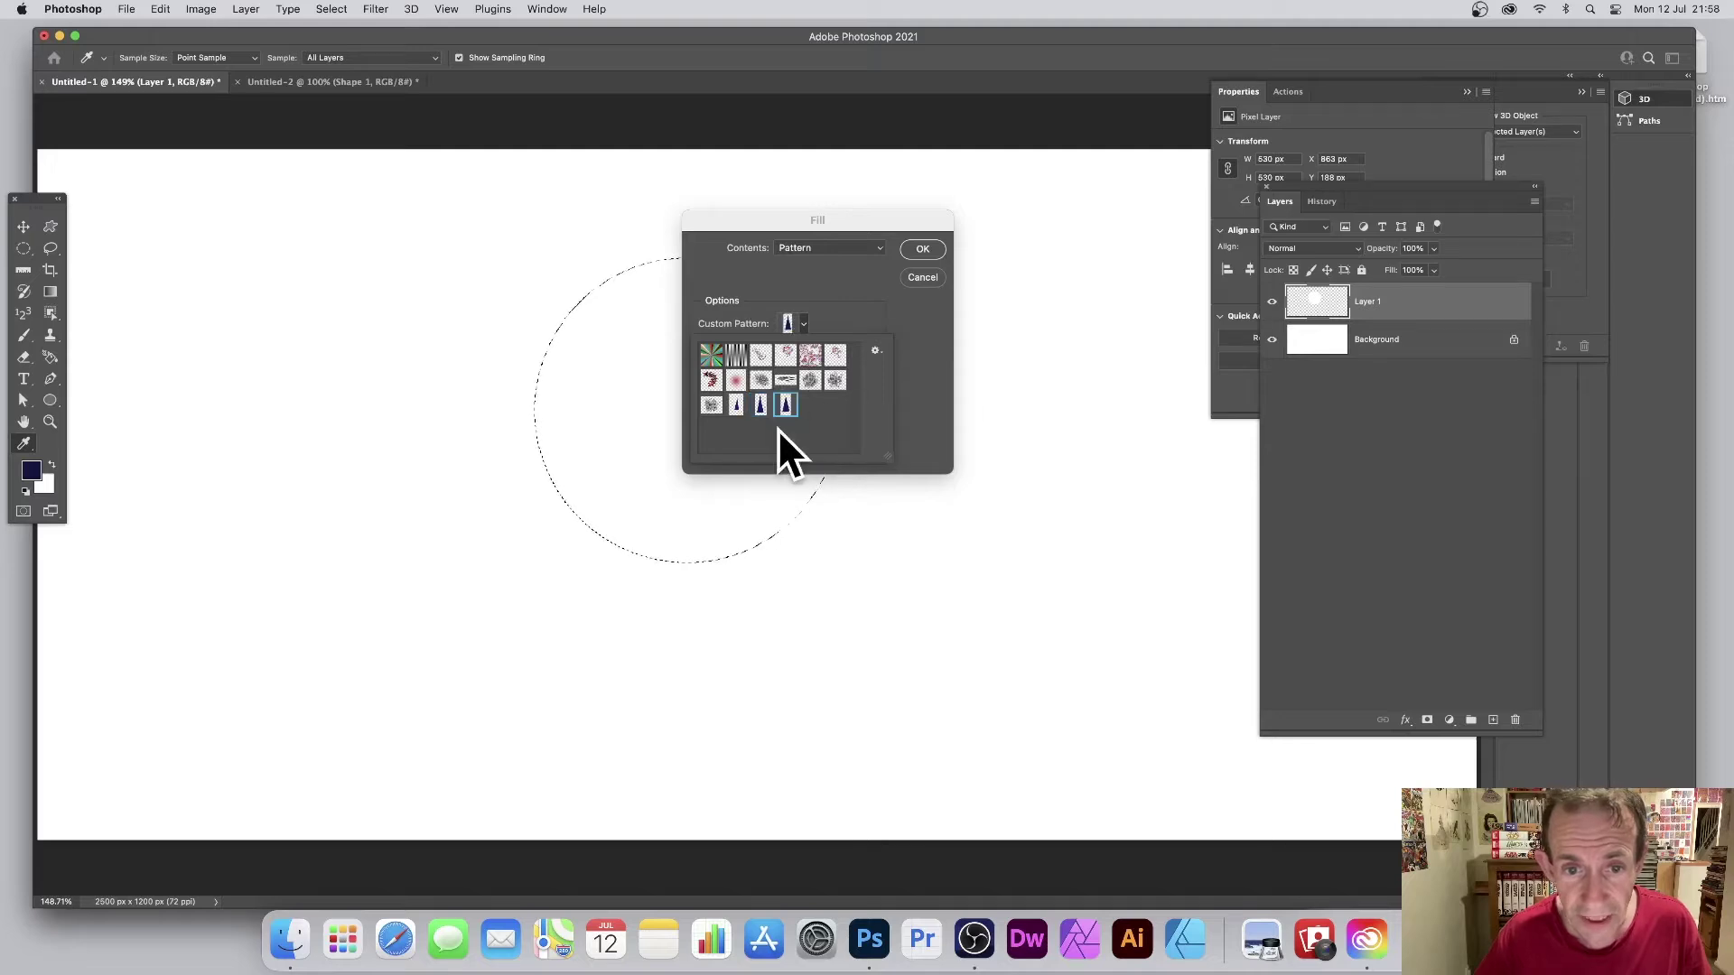
click(934, 379)
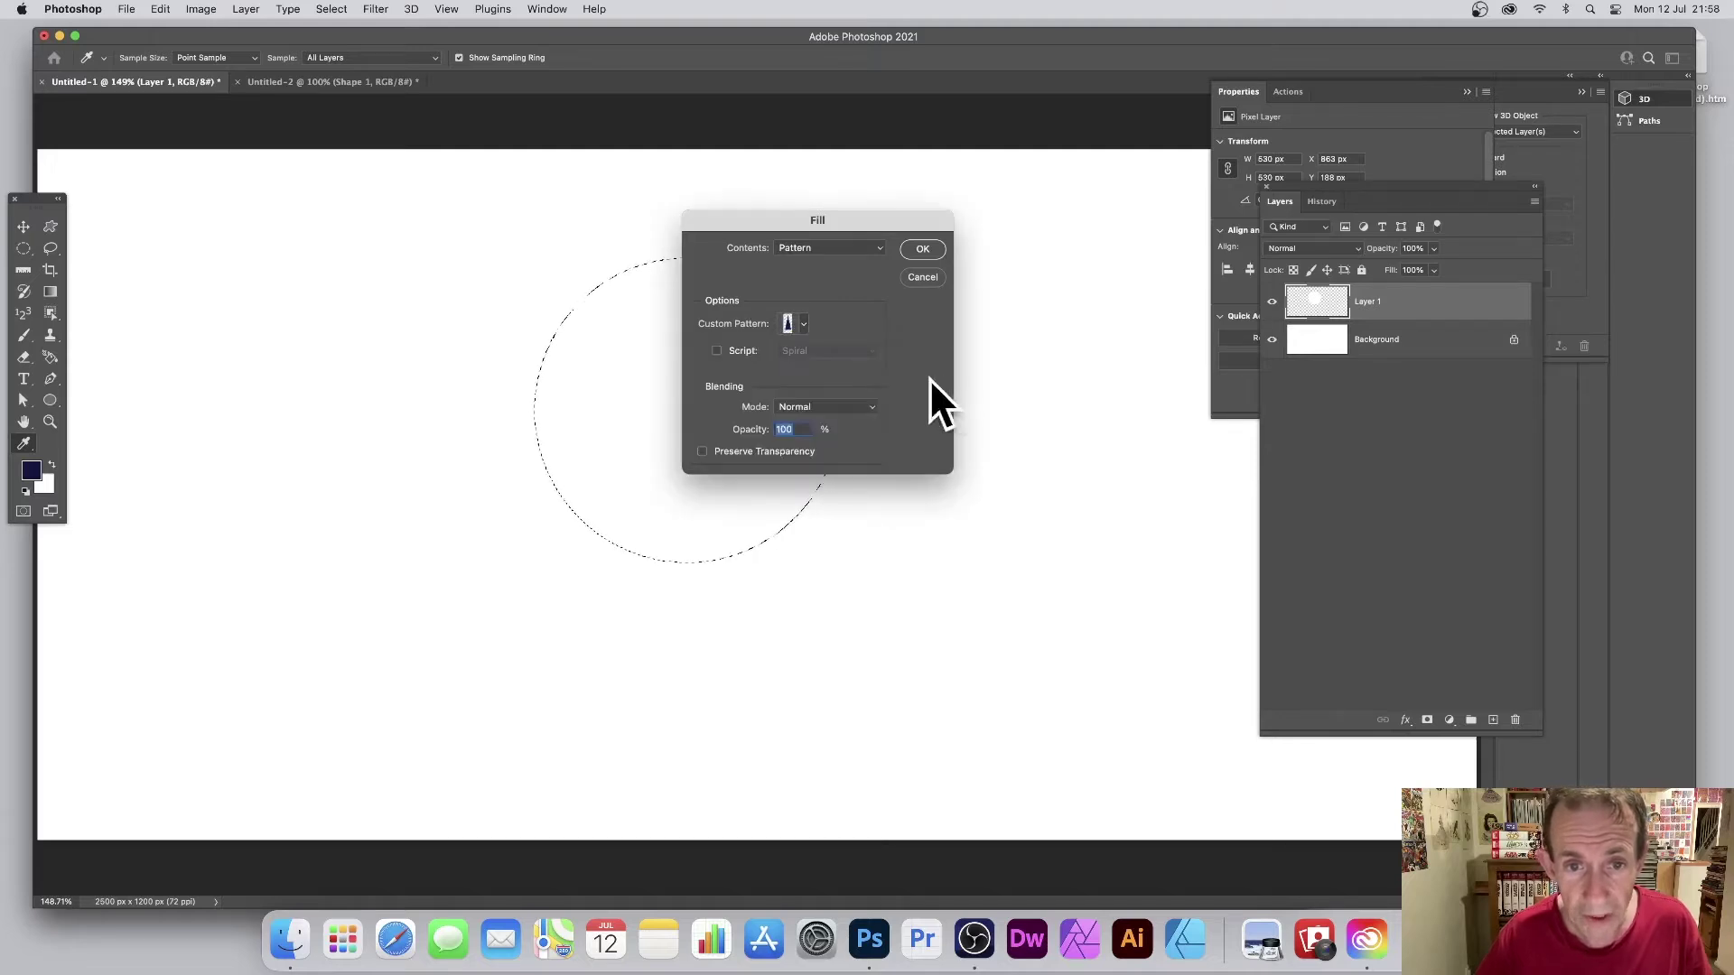
click(716, 350)
click(814, 353)
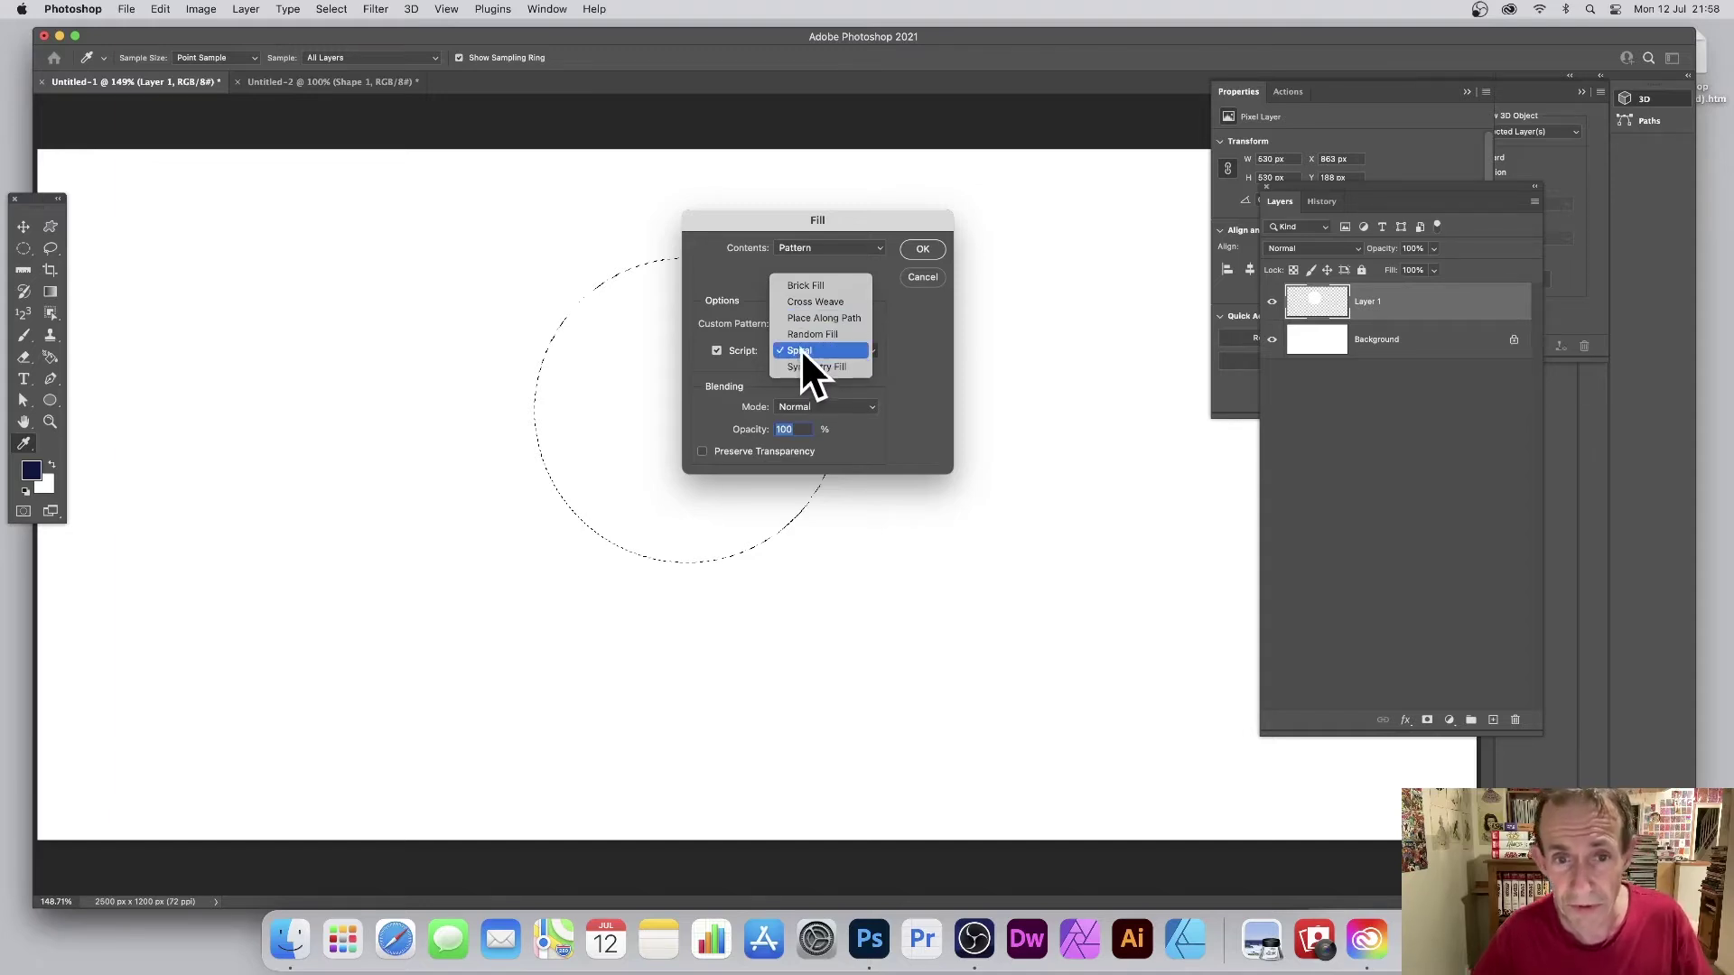
click(800, 348)
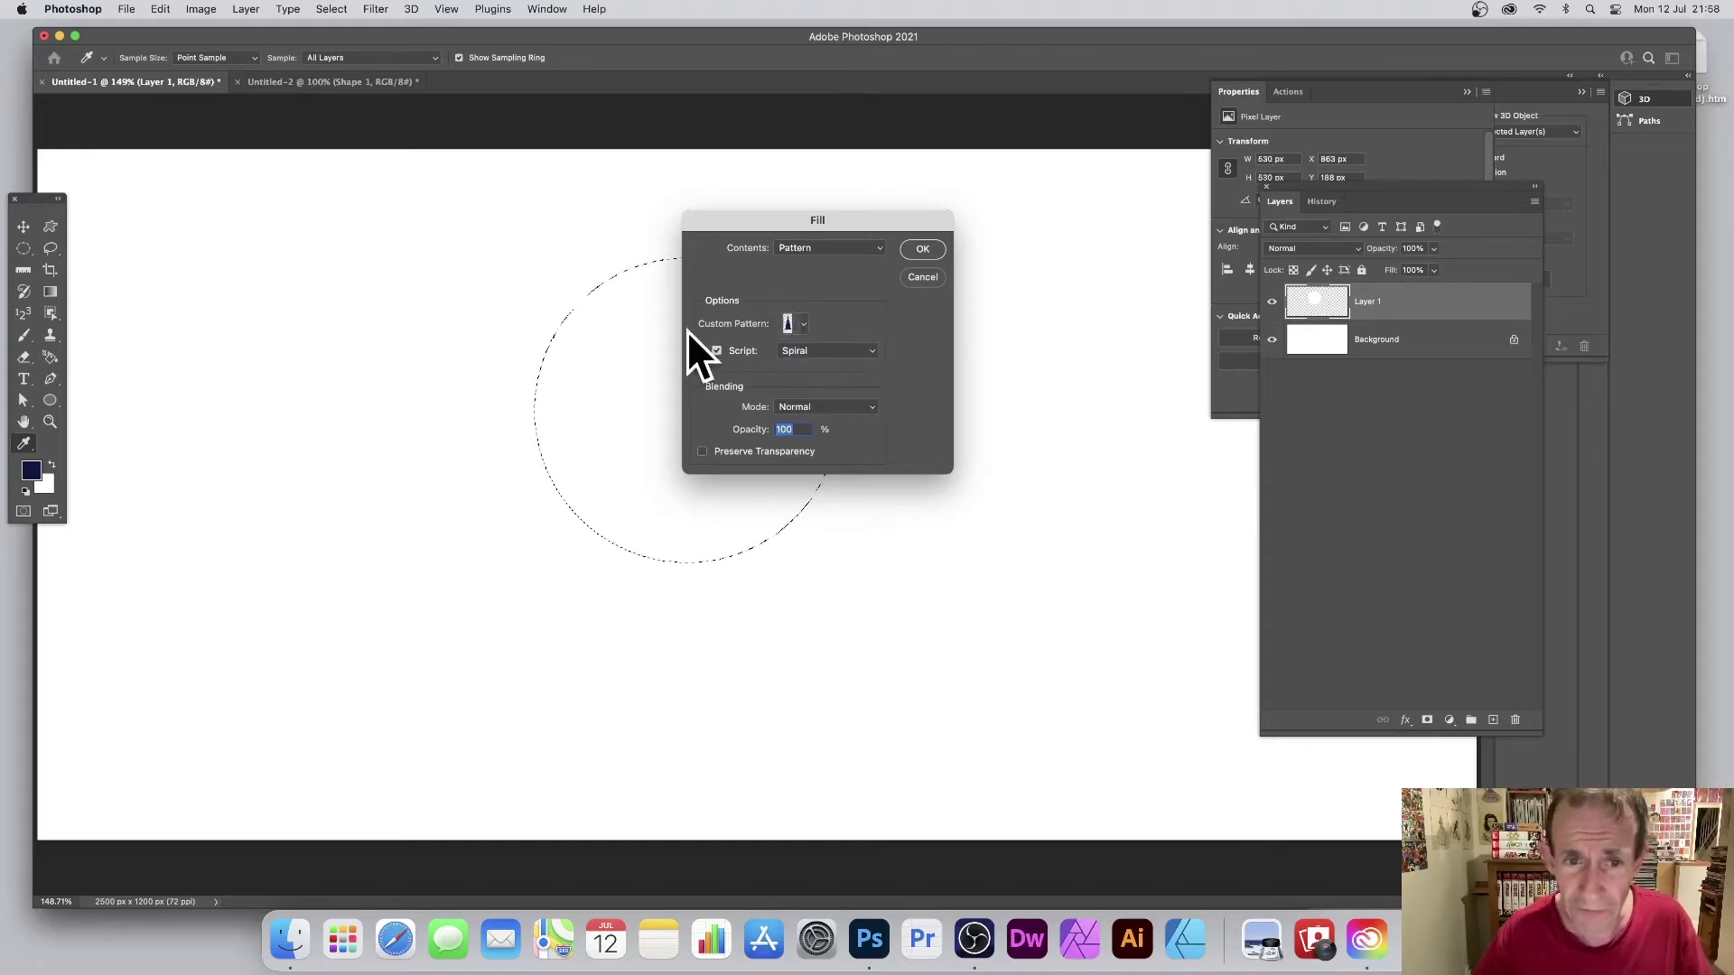
click(923, 248)
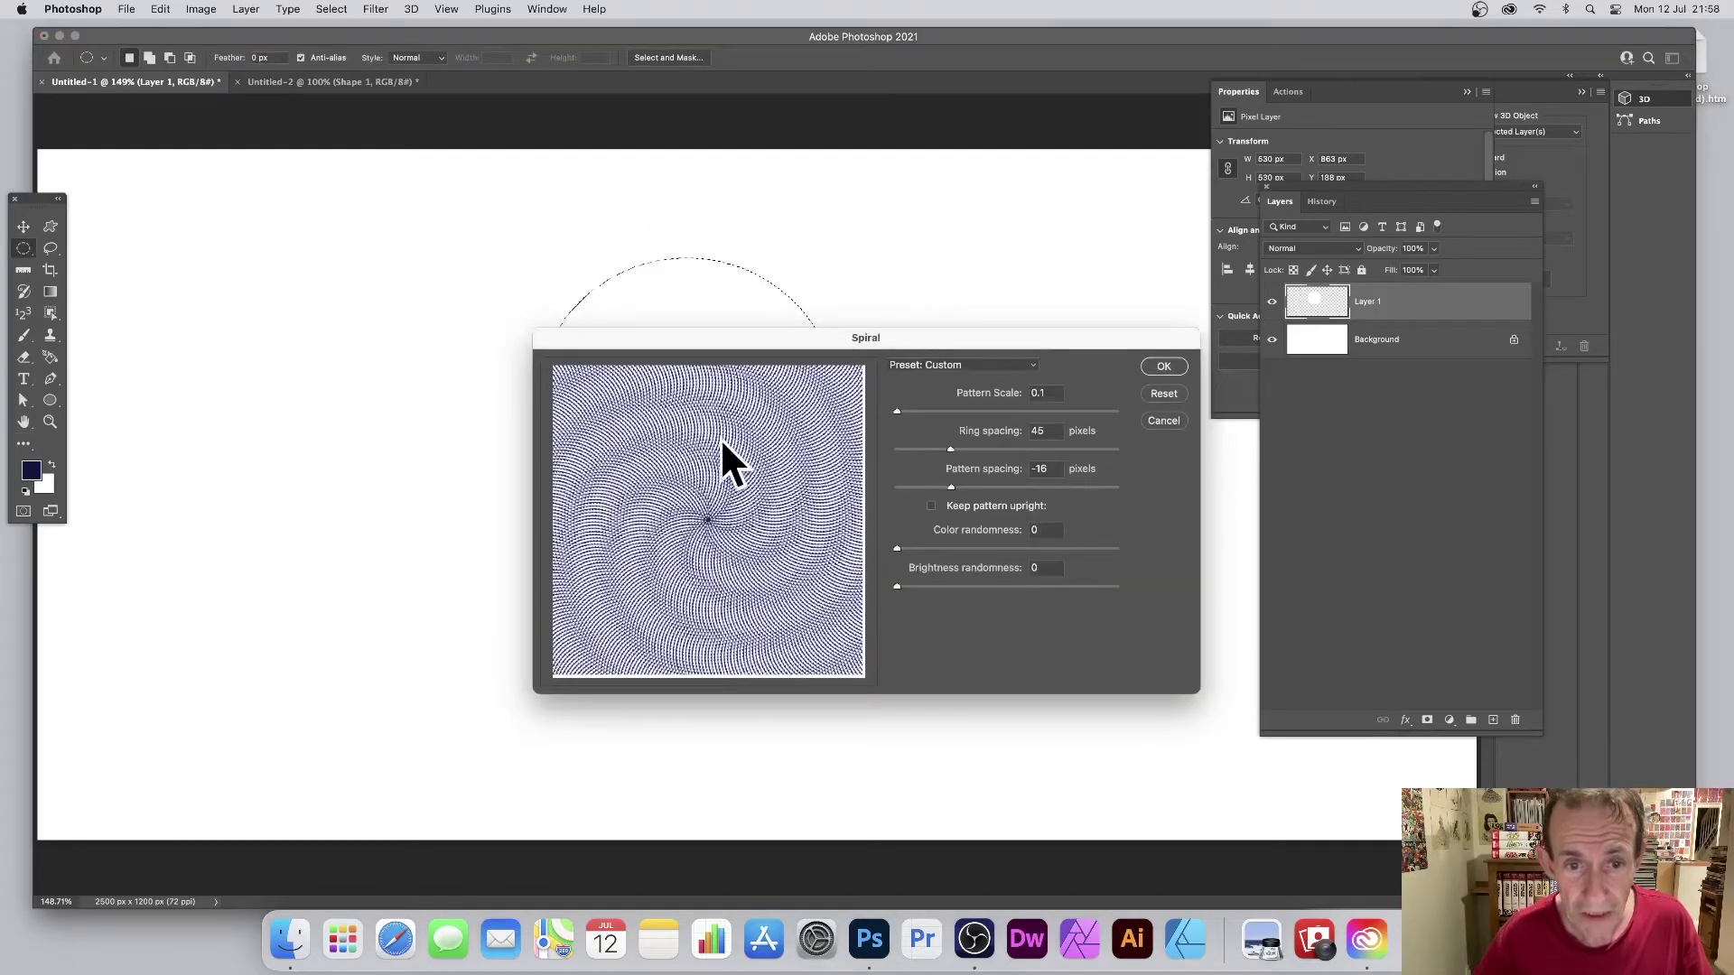
Apply the Spiral fill with Pattern Scale 0.1, Ring spacing 45 and Pattern spacing -8.
drag(782, 340, 620, 231)
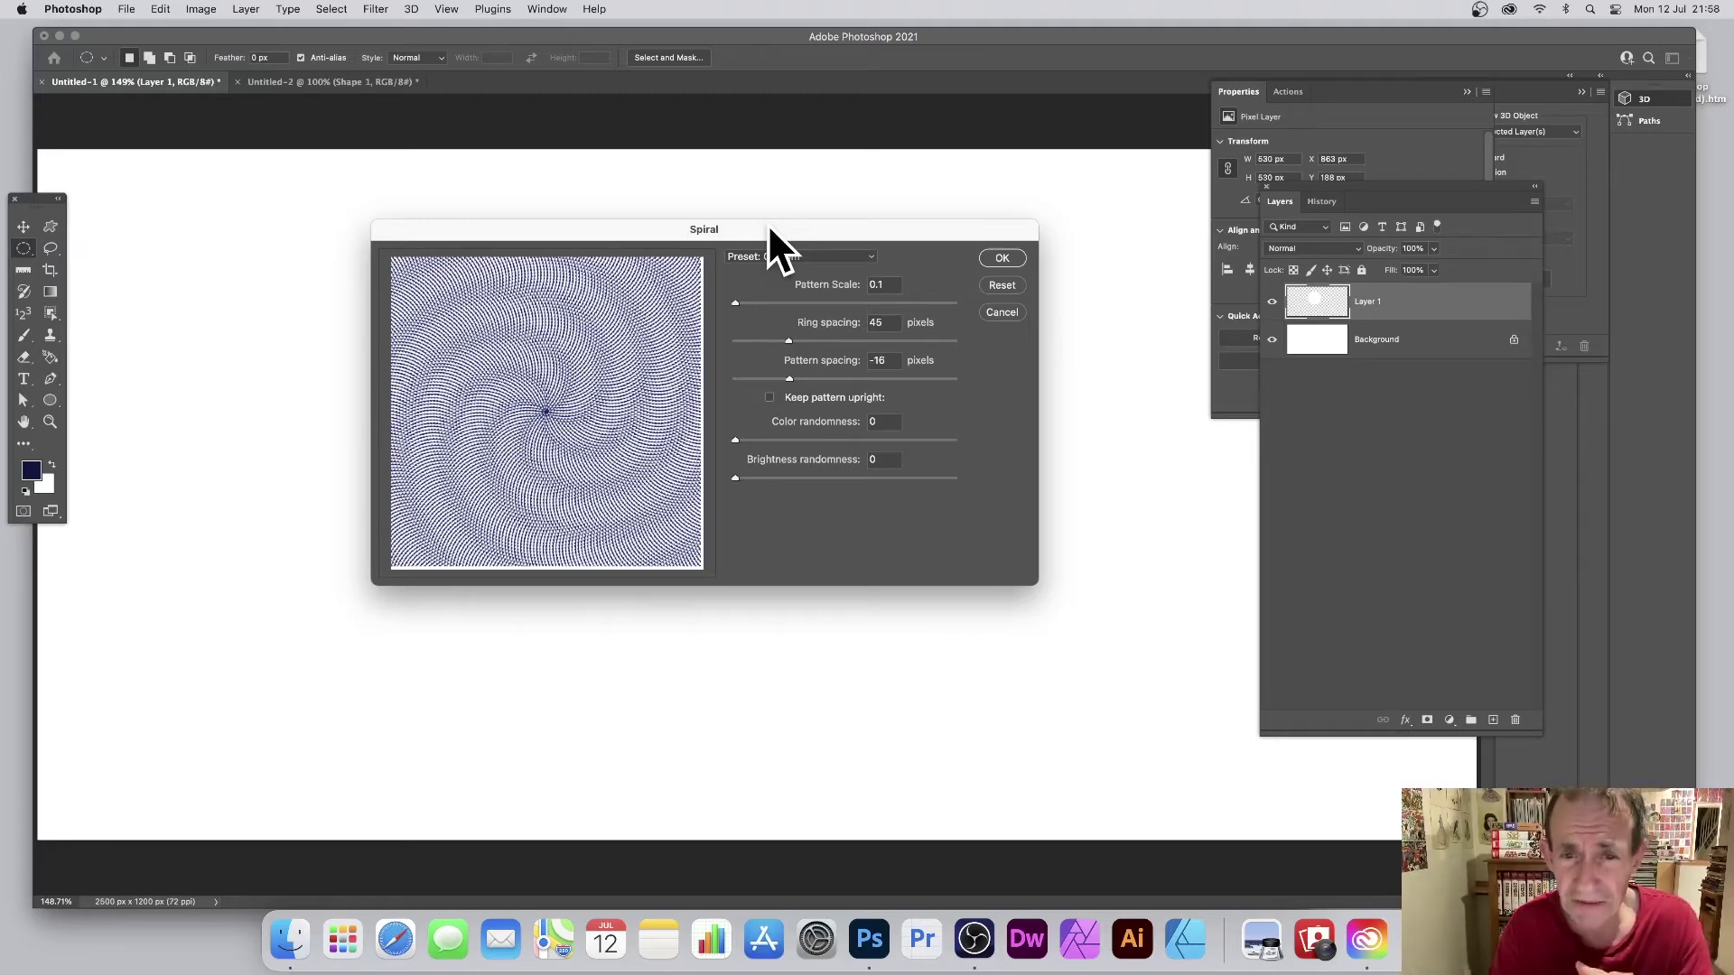
click(893, 284)
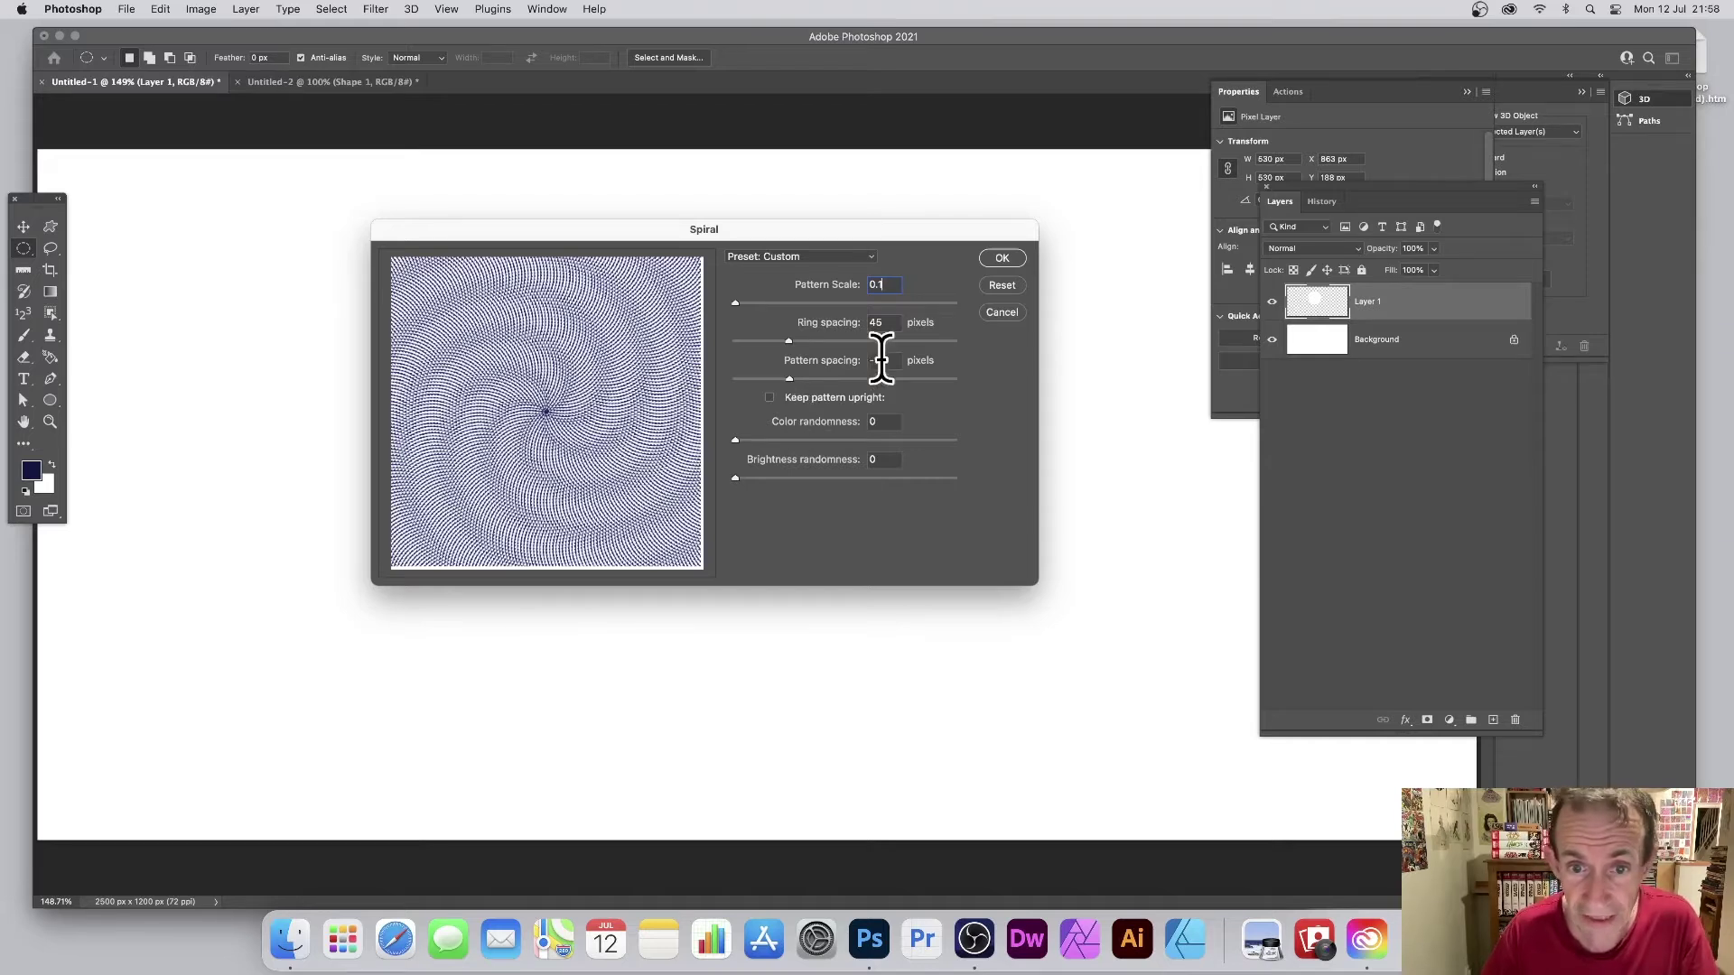
click(996, 257)
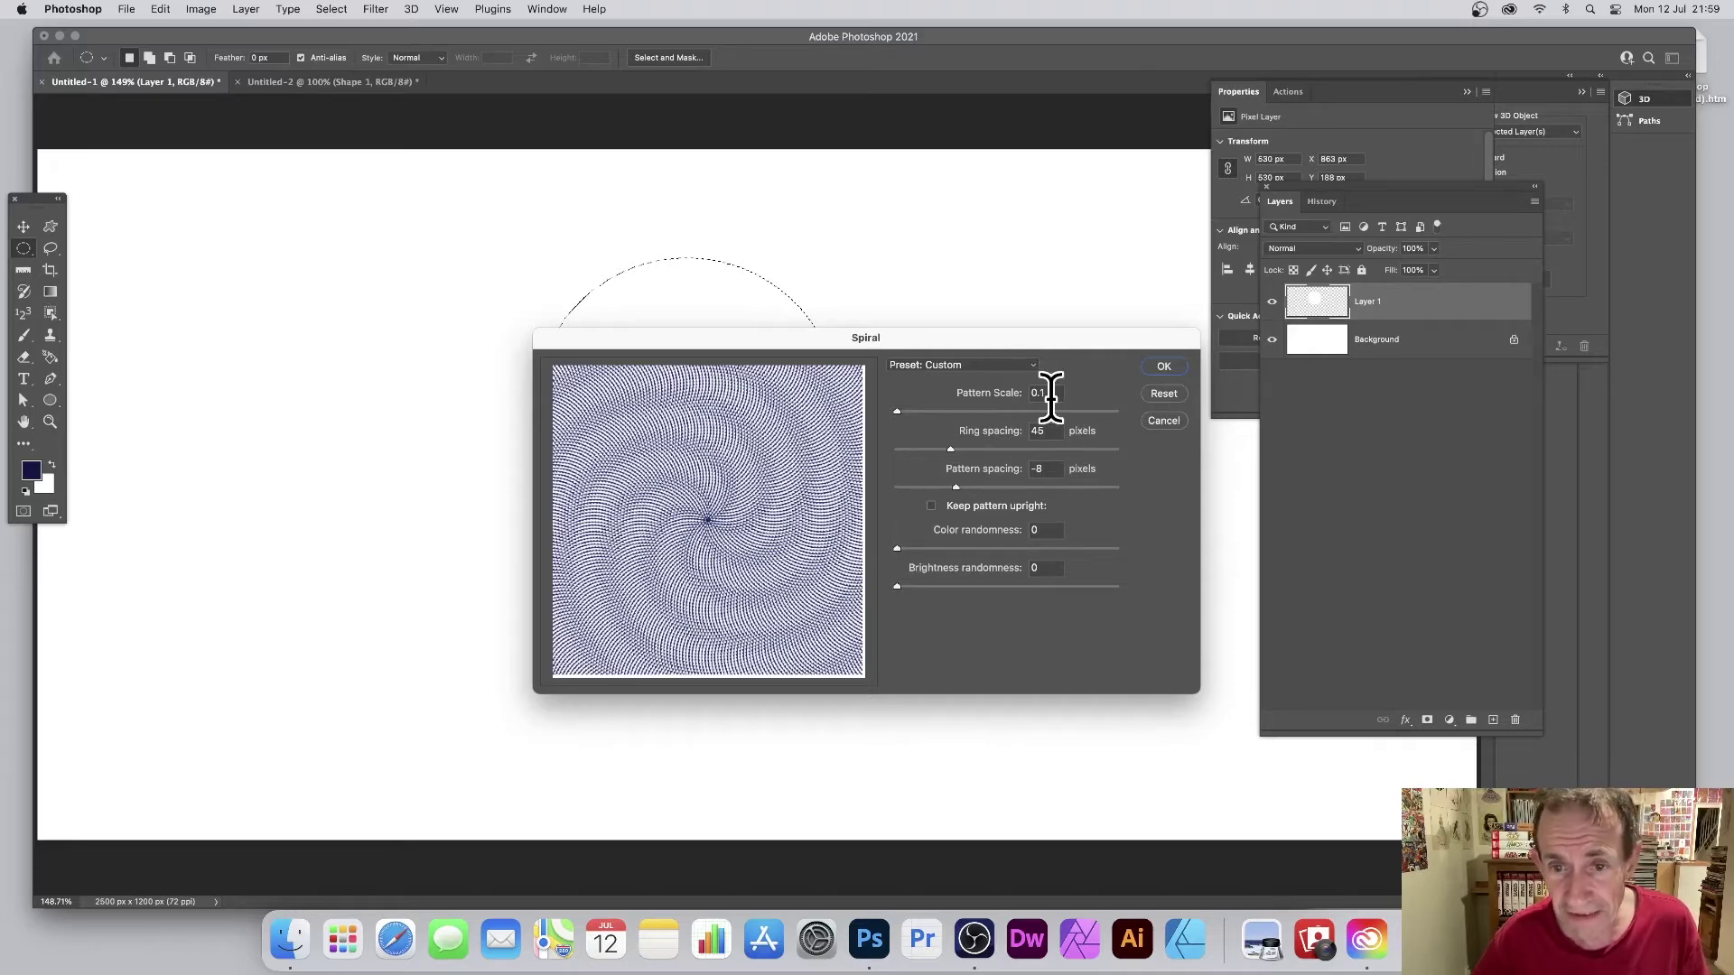
click(1175, 366)
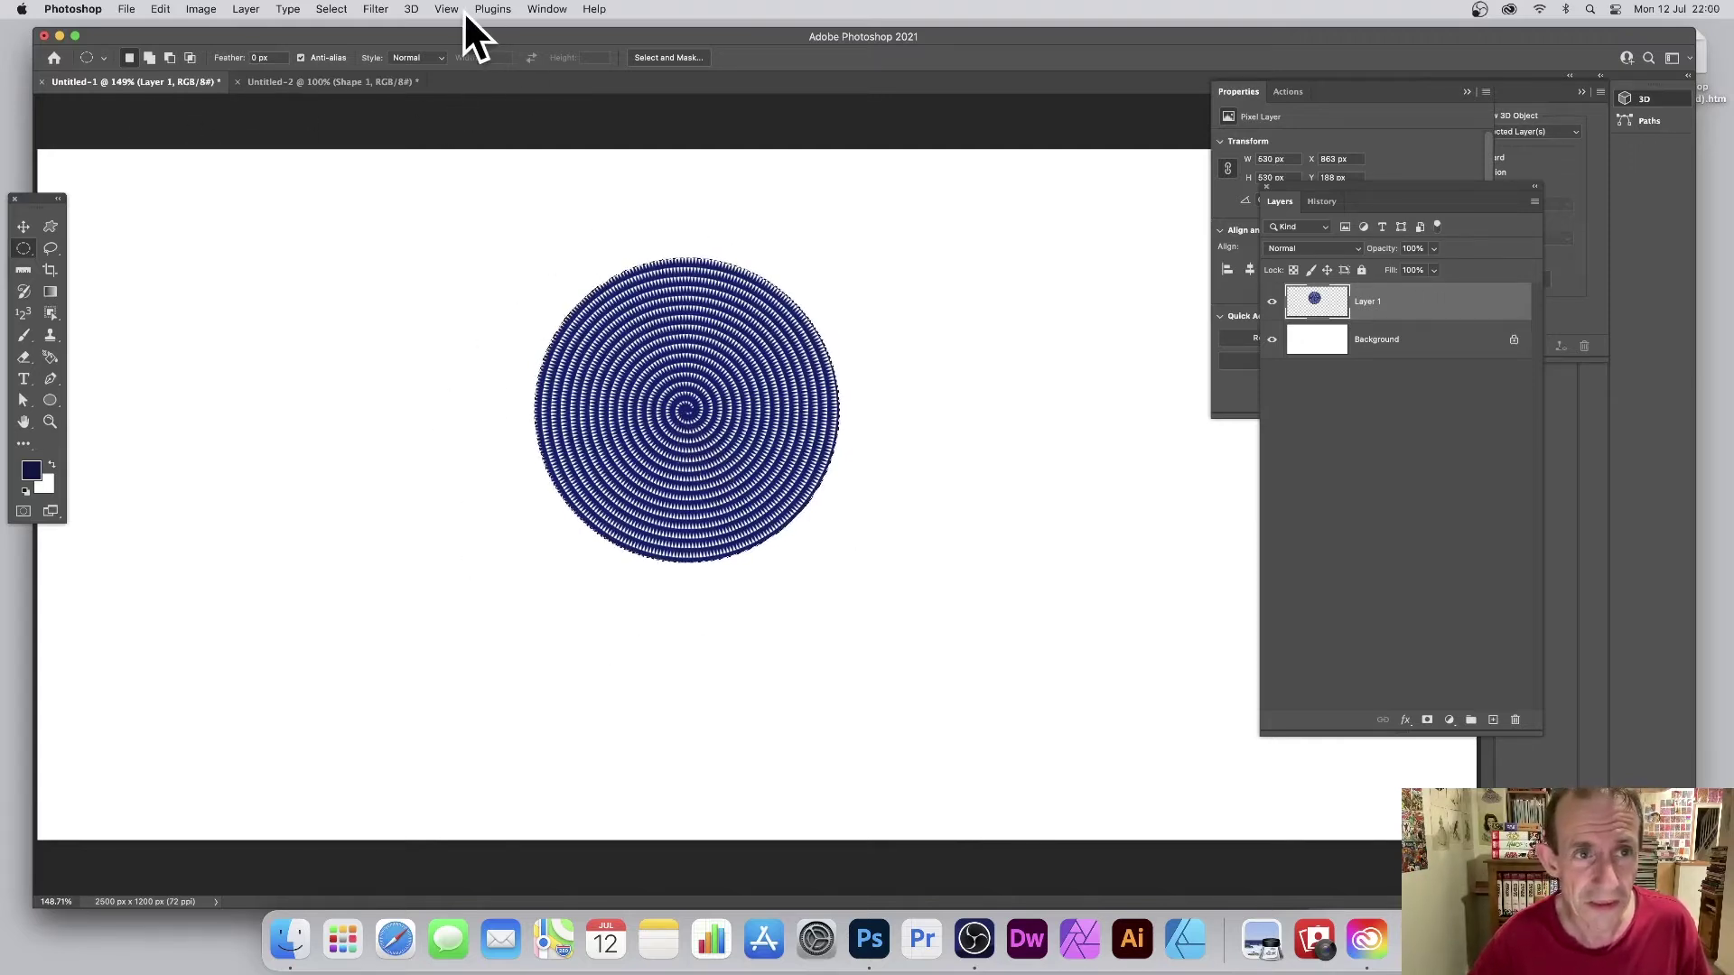
Deselect the circle and nudge the spiral layer slightly left with the Move tool.
click(331, 11)
click(350, 45)
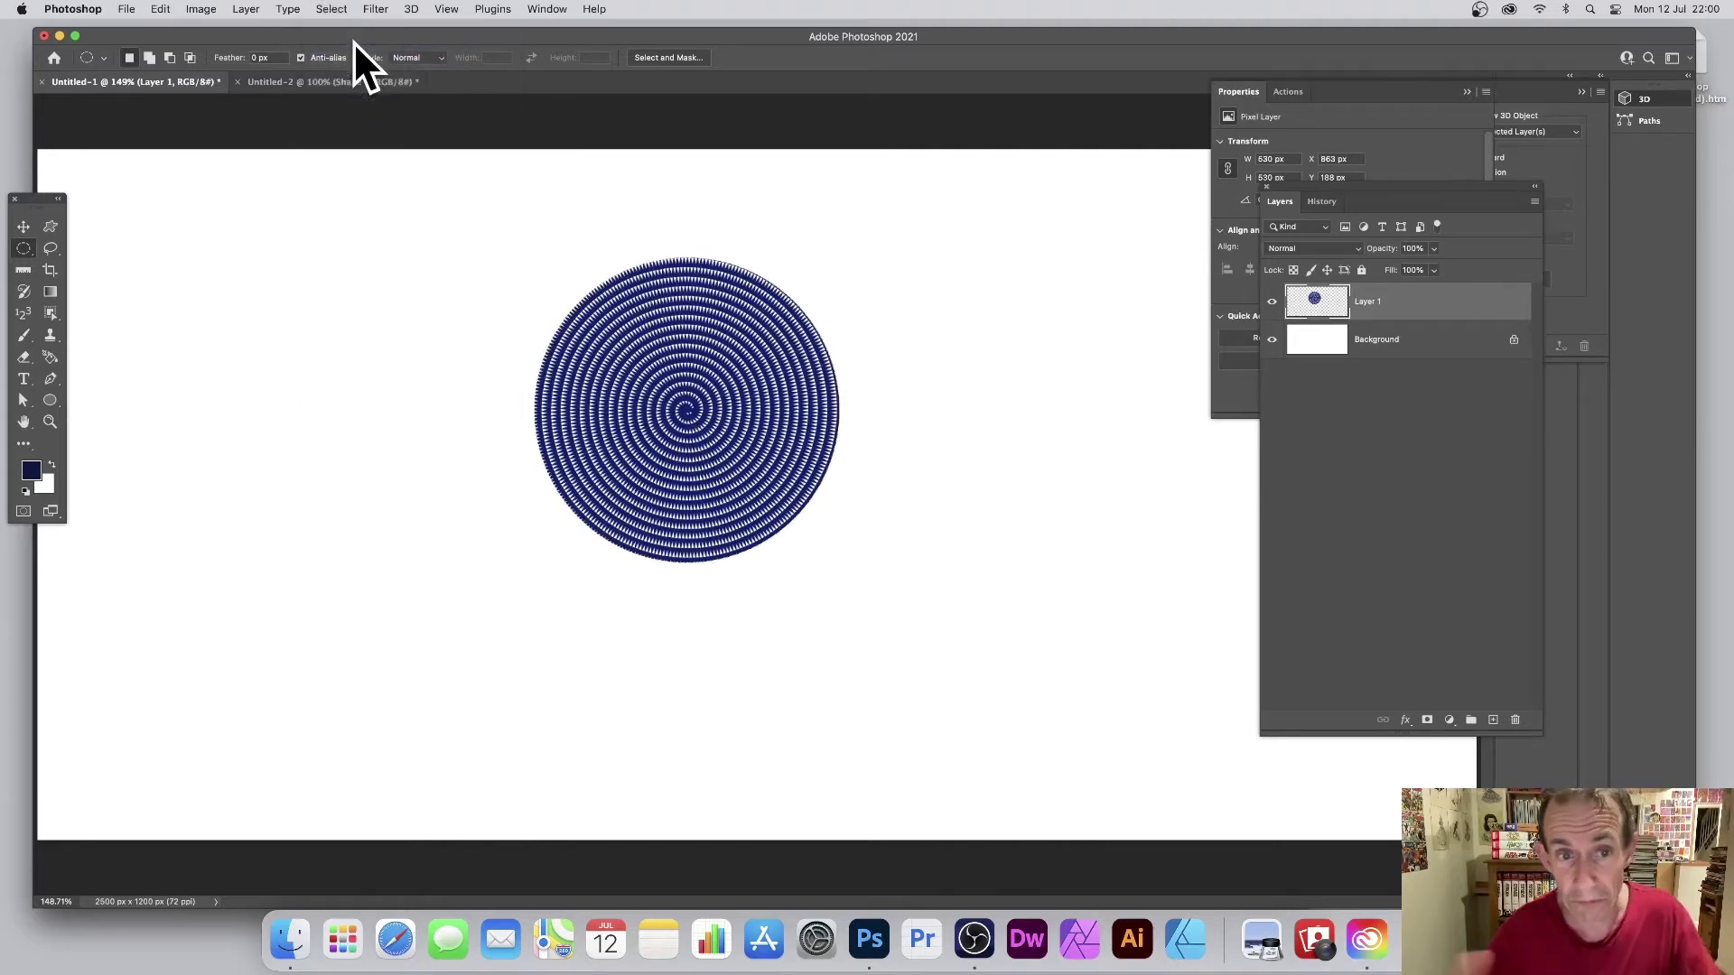
click(23, 227)
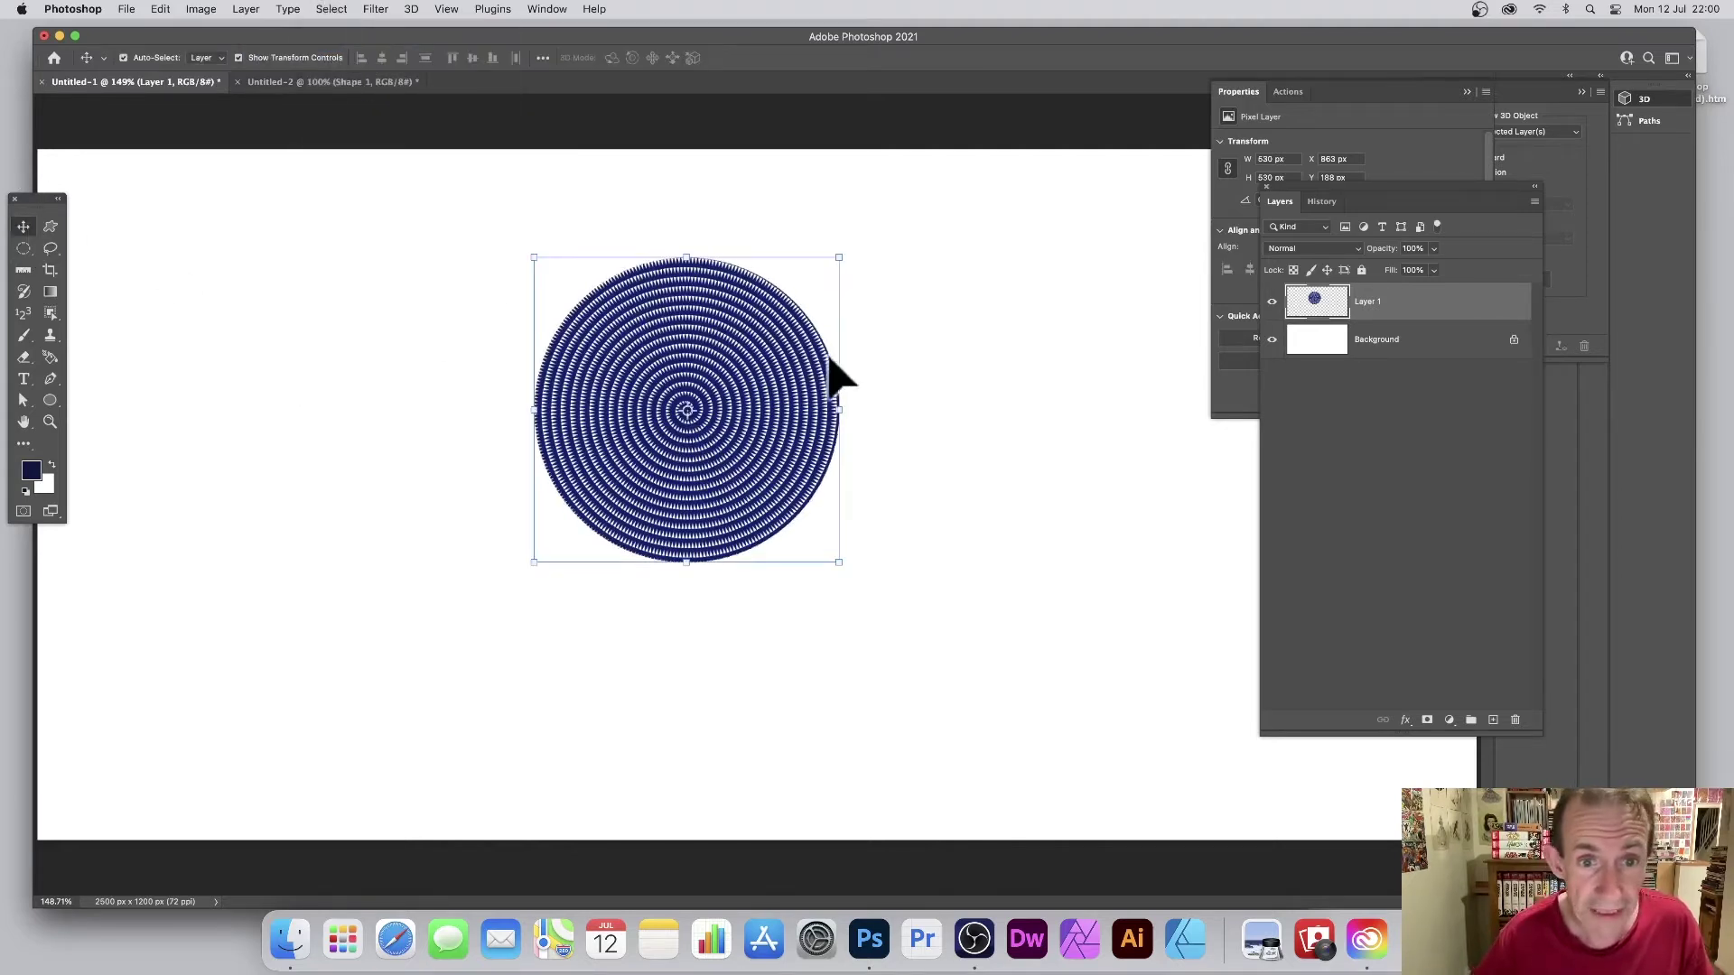
drag(771, 326, 742, 354)
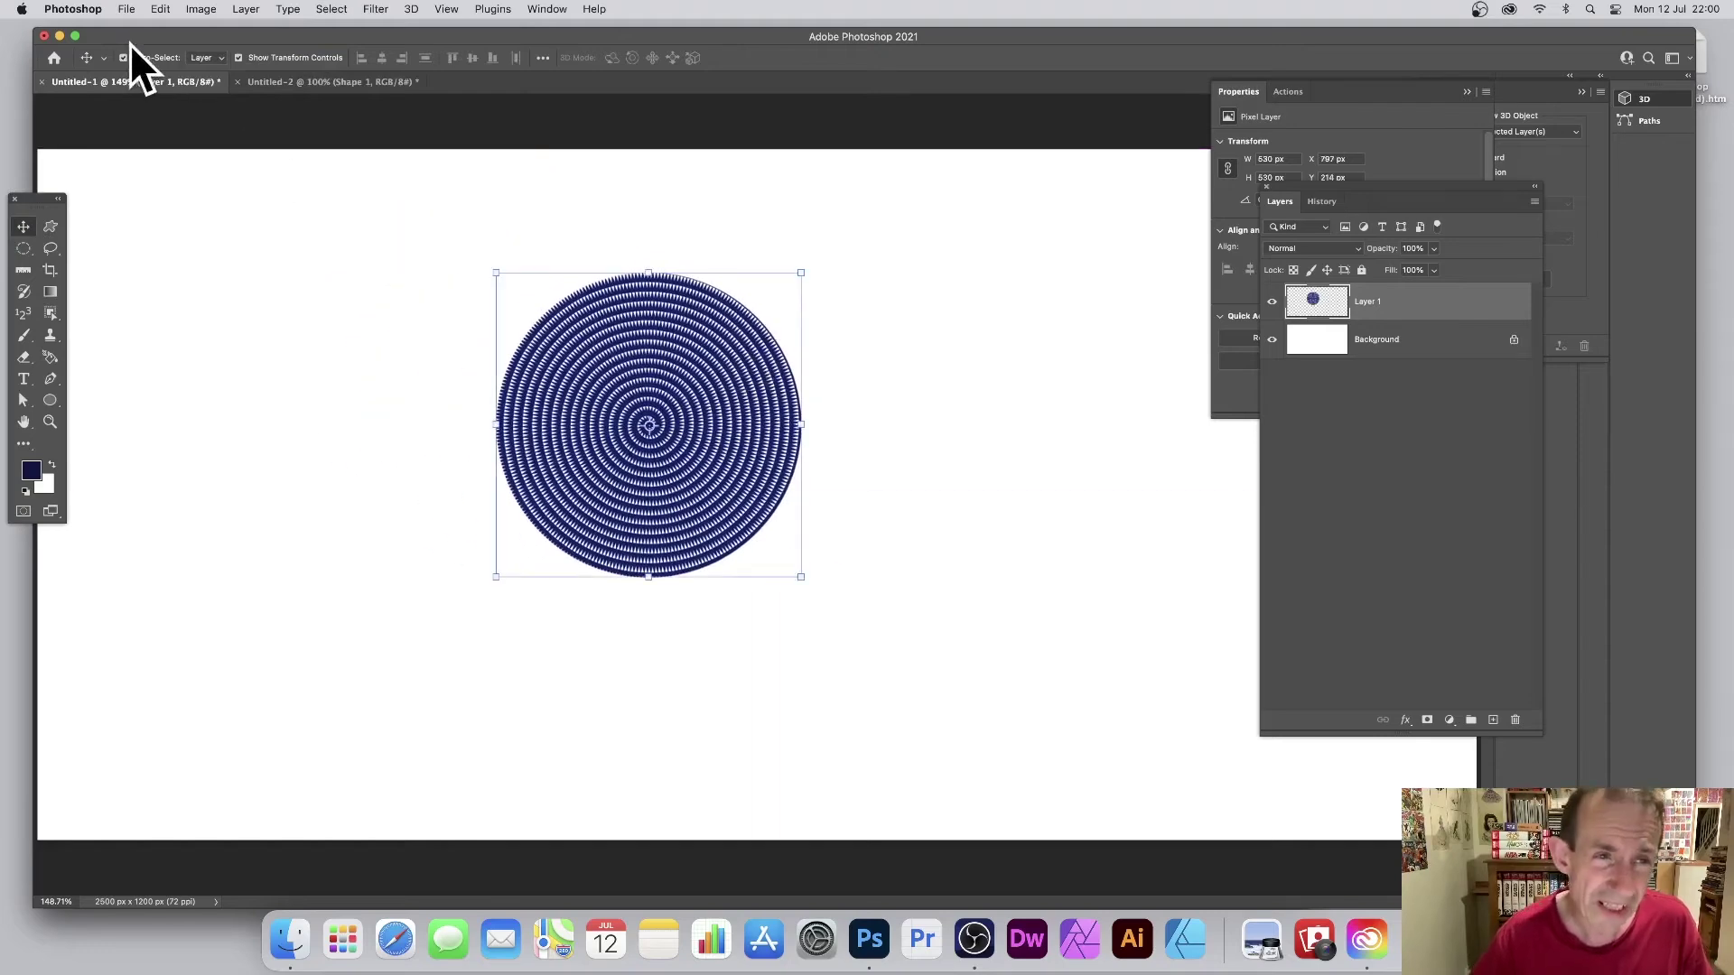
Convert Layer 1 into a smart object.
click(246, 9)
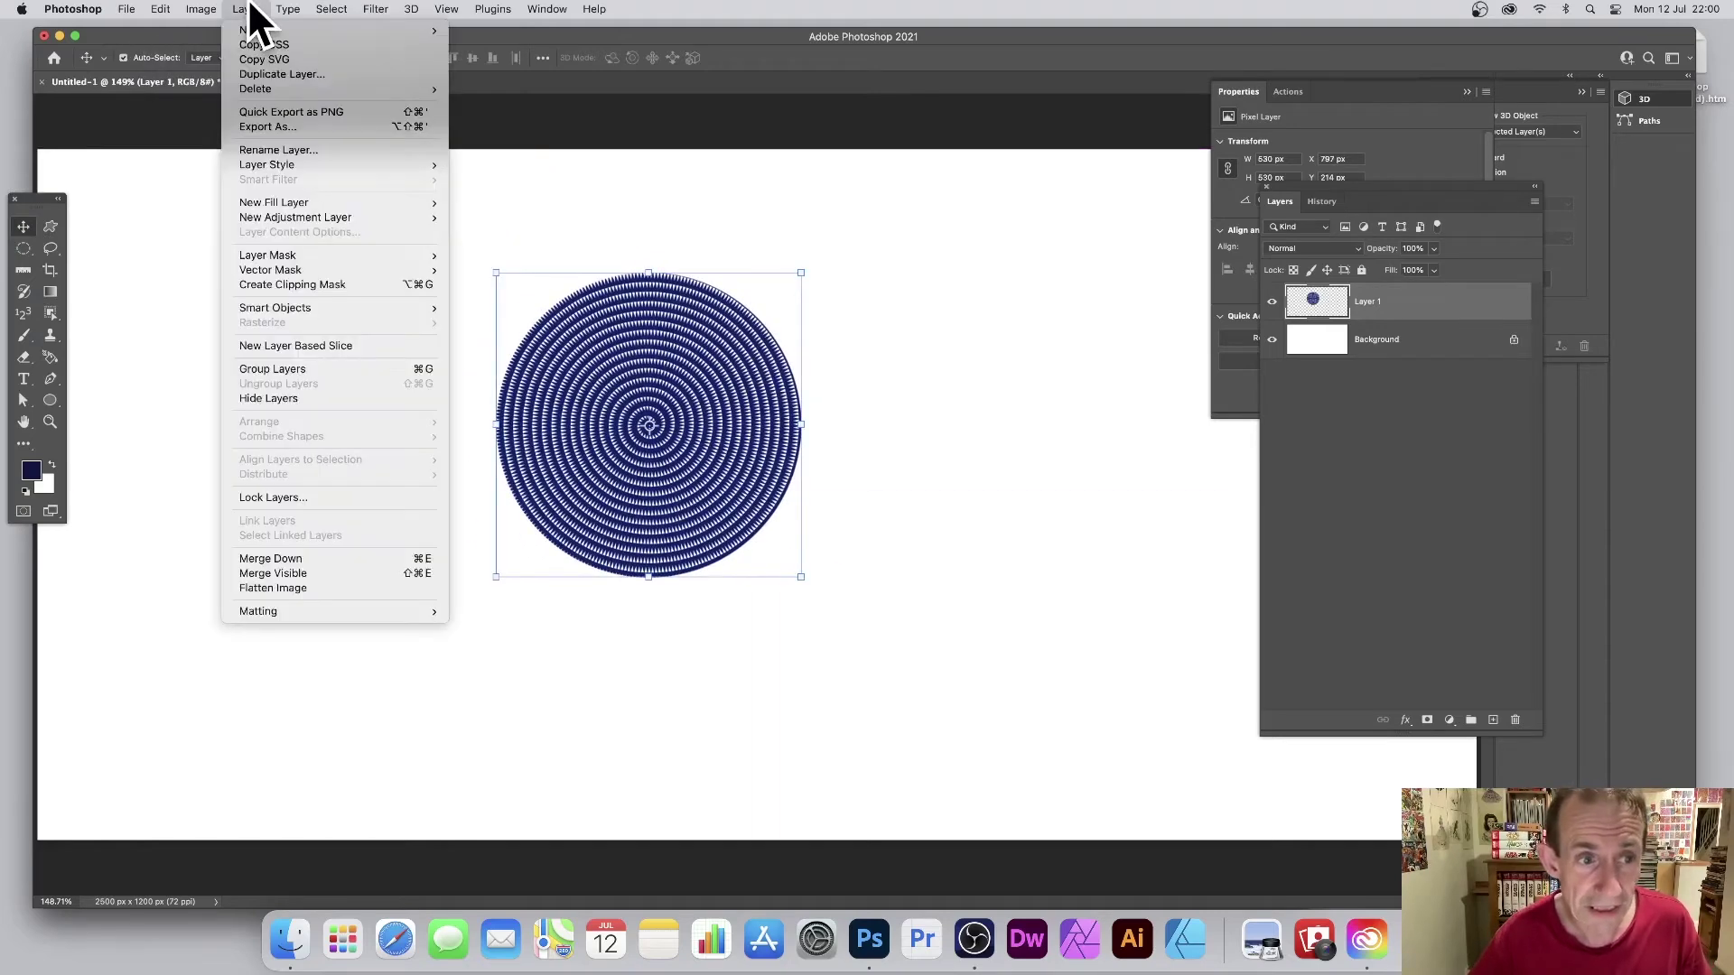
mouse_move(320, 308)
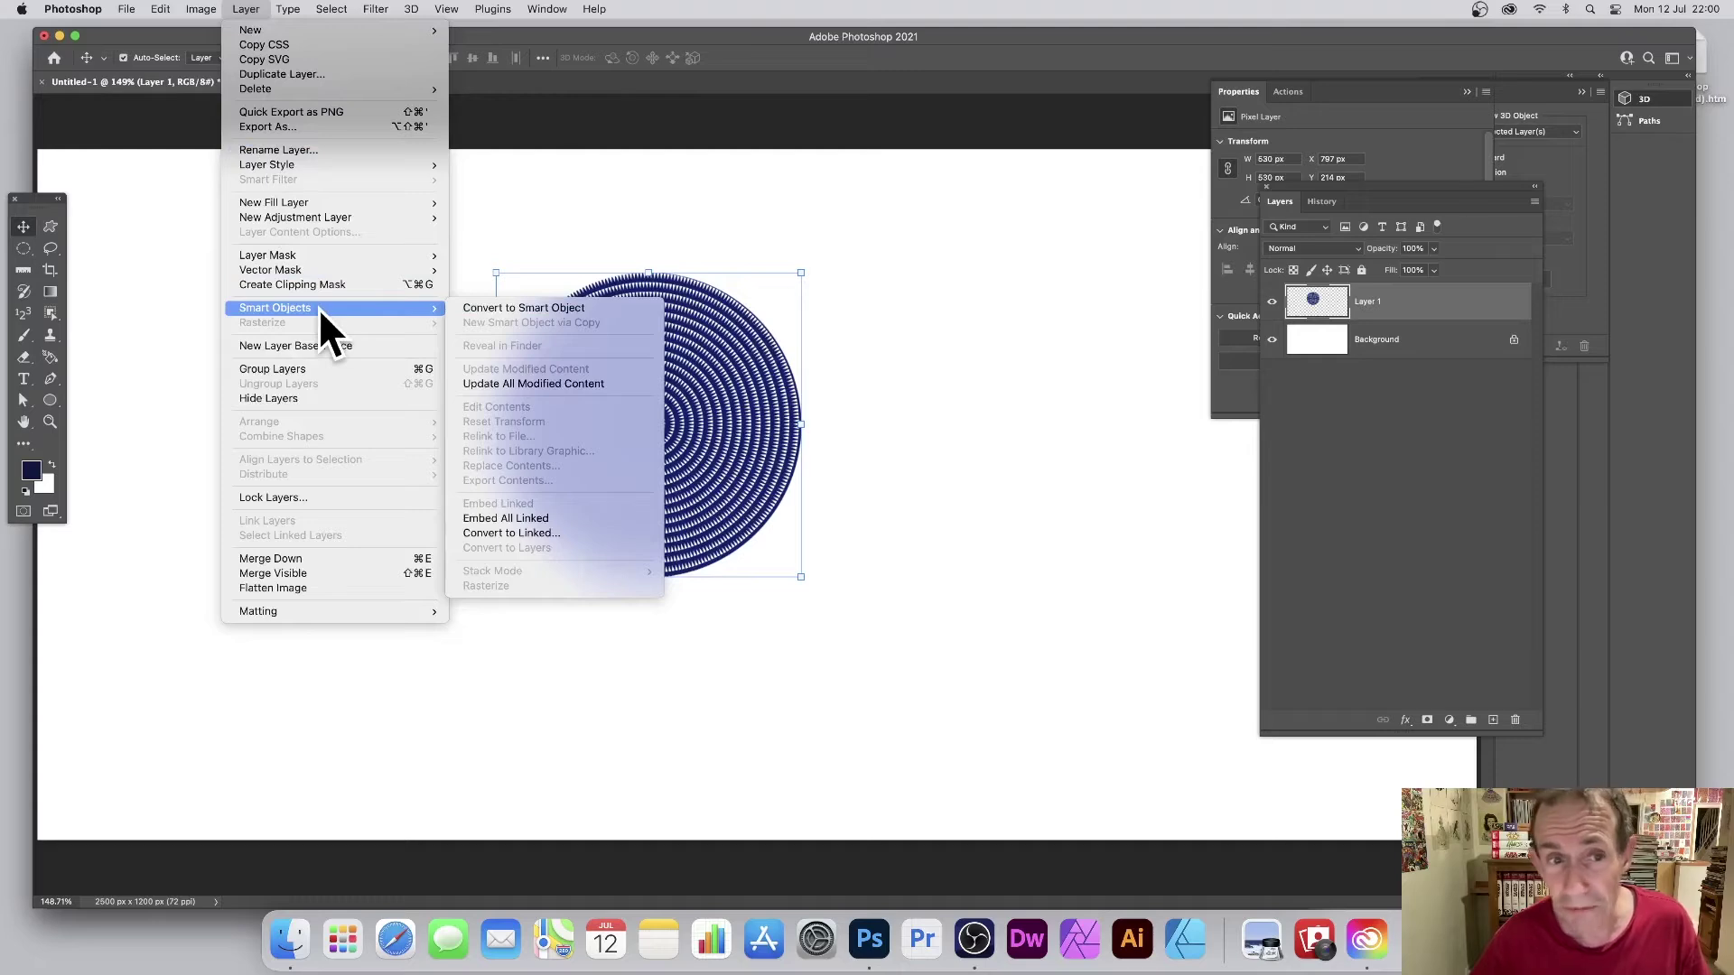
click(567, 307)
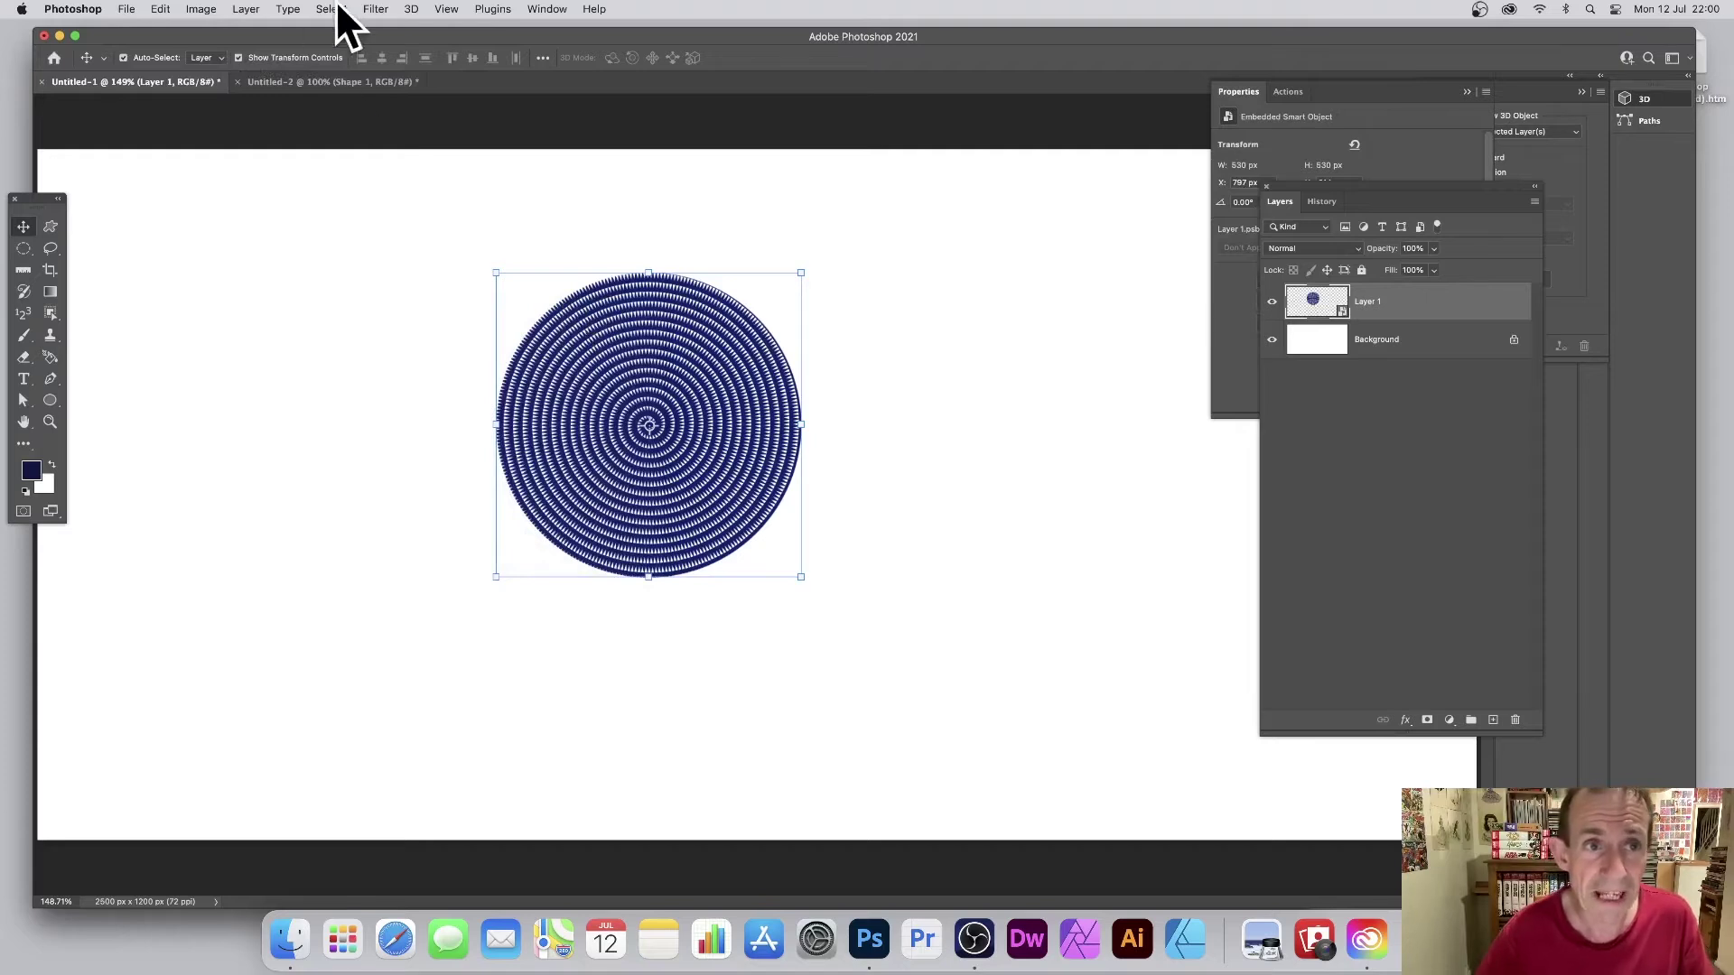
In Liquify, warp the spiral into five lobes: lower-right, top, upper-left, lower-left and bottom.
click(374, 9)
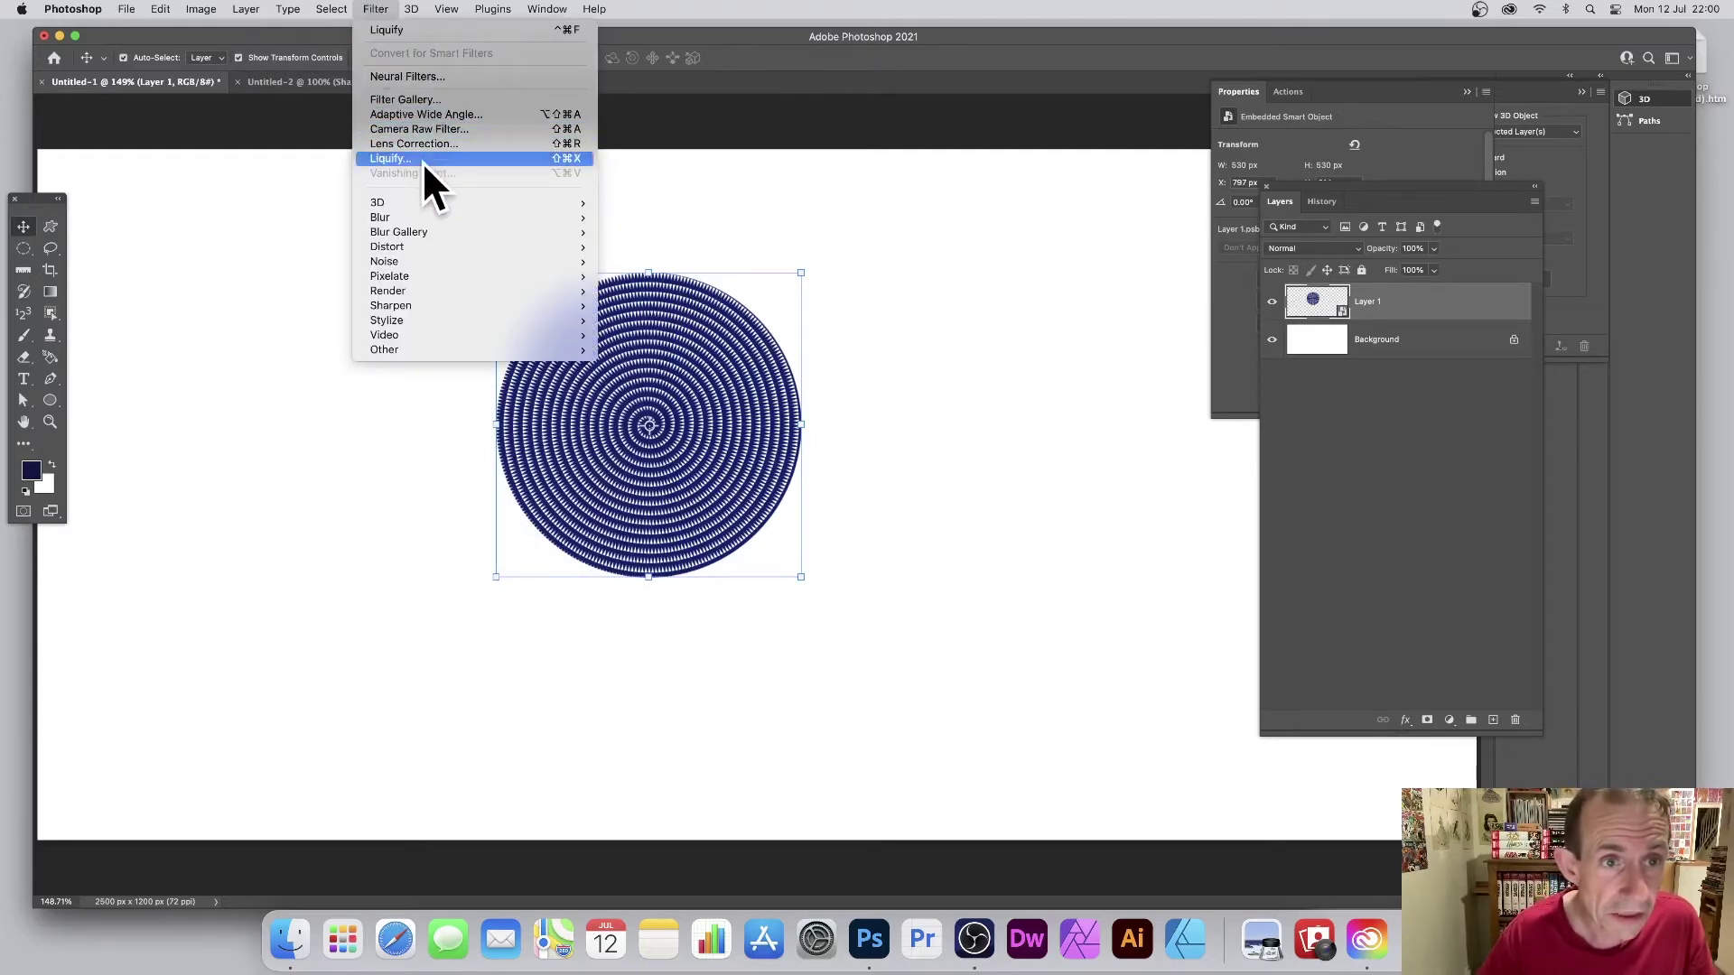
key(Escape)
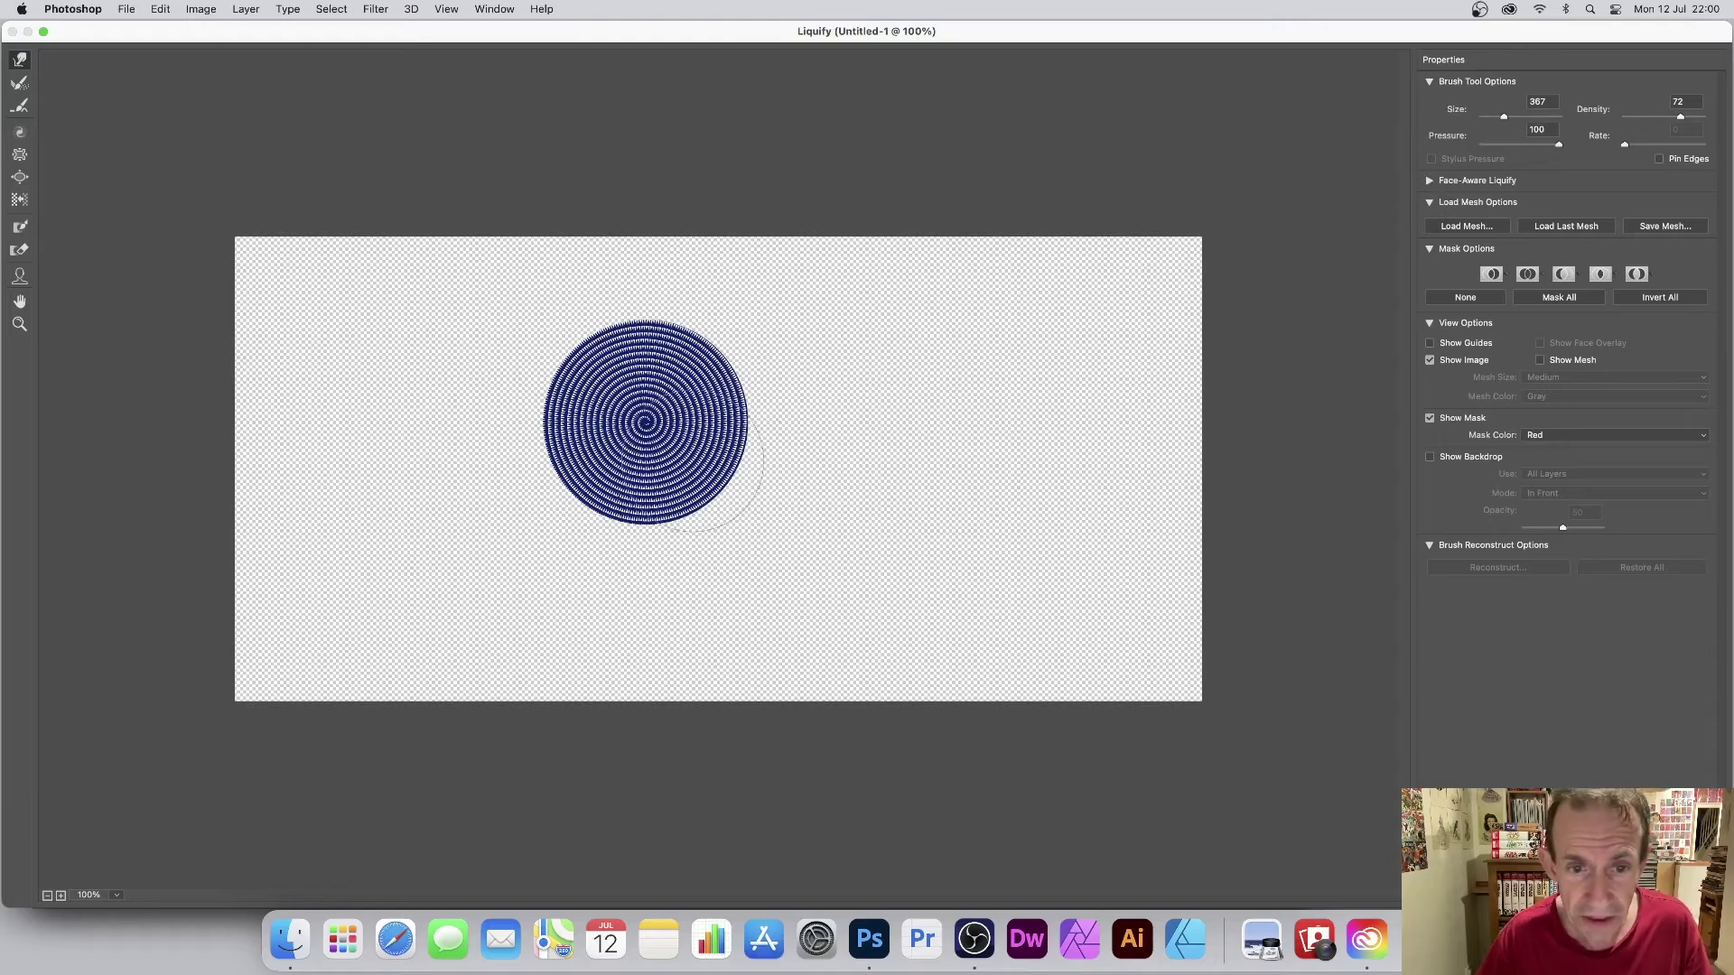
drag(713, 465, 787, 533)
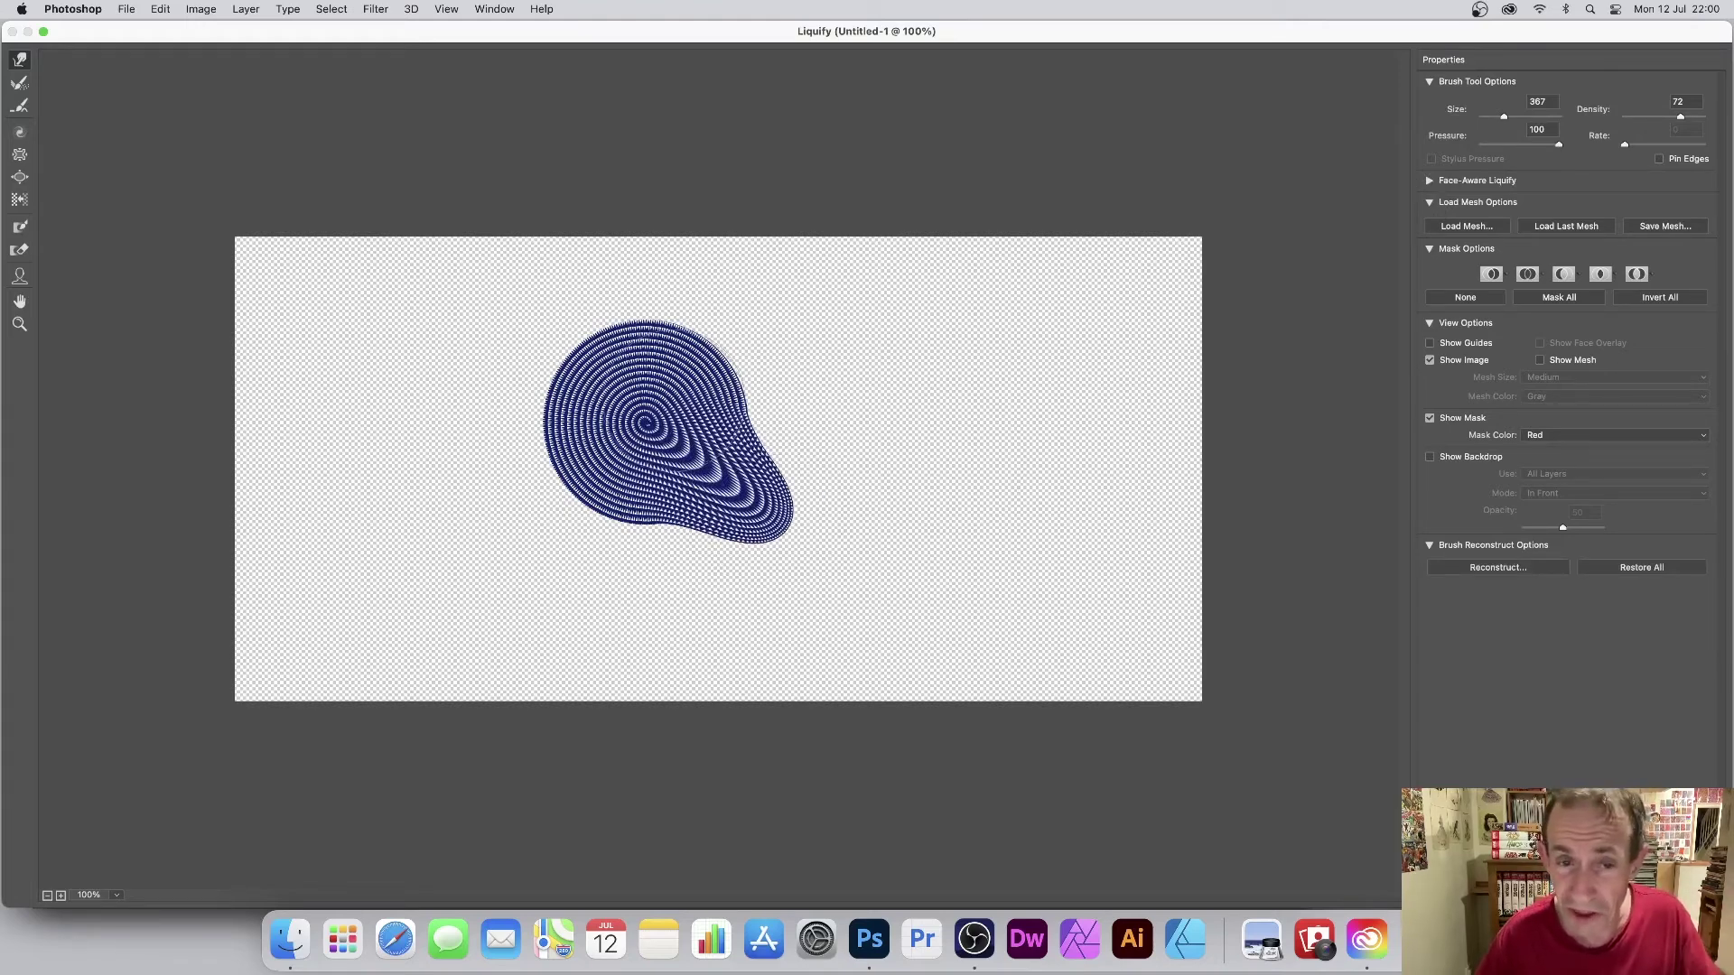
drag(691, 375, 747, 318)
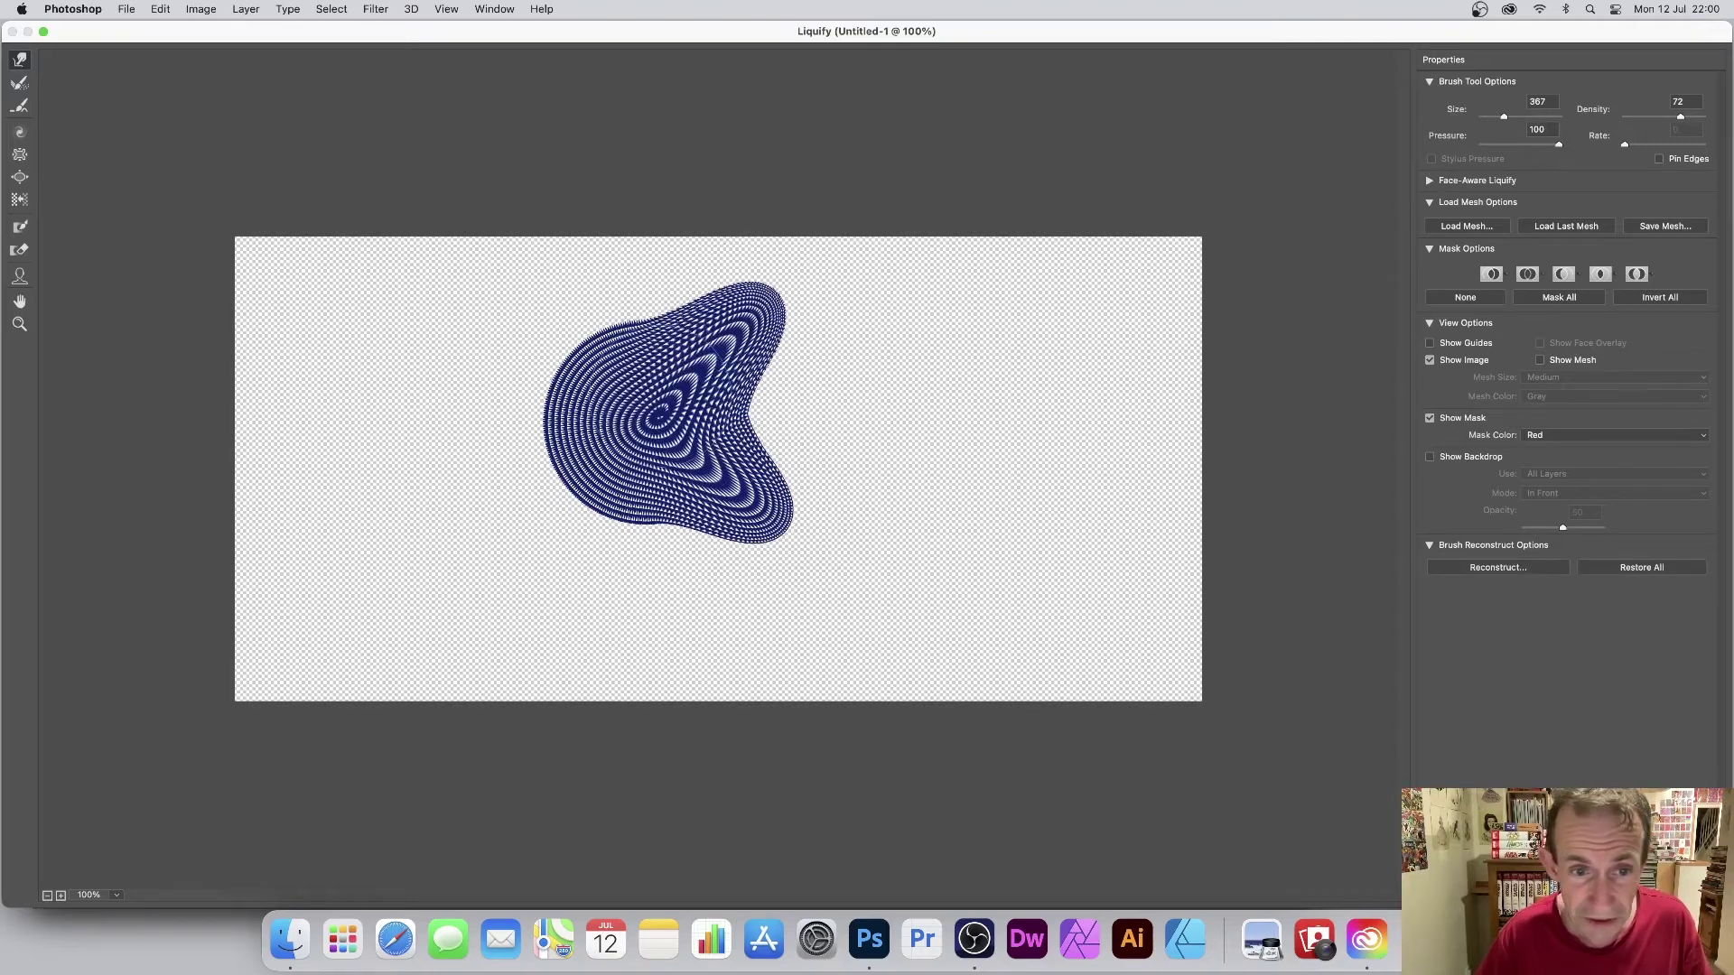
mouse_move(632, 370)
mouse_down()
mouse_move(580, 290)
mouse_move(542, 288)
mouse_up()
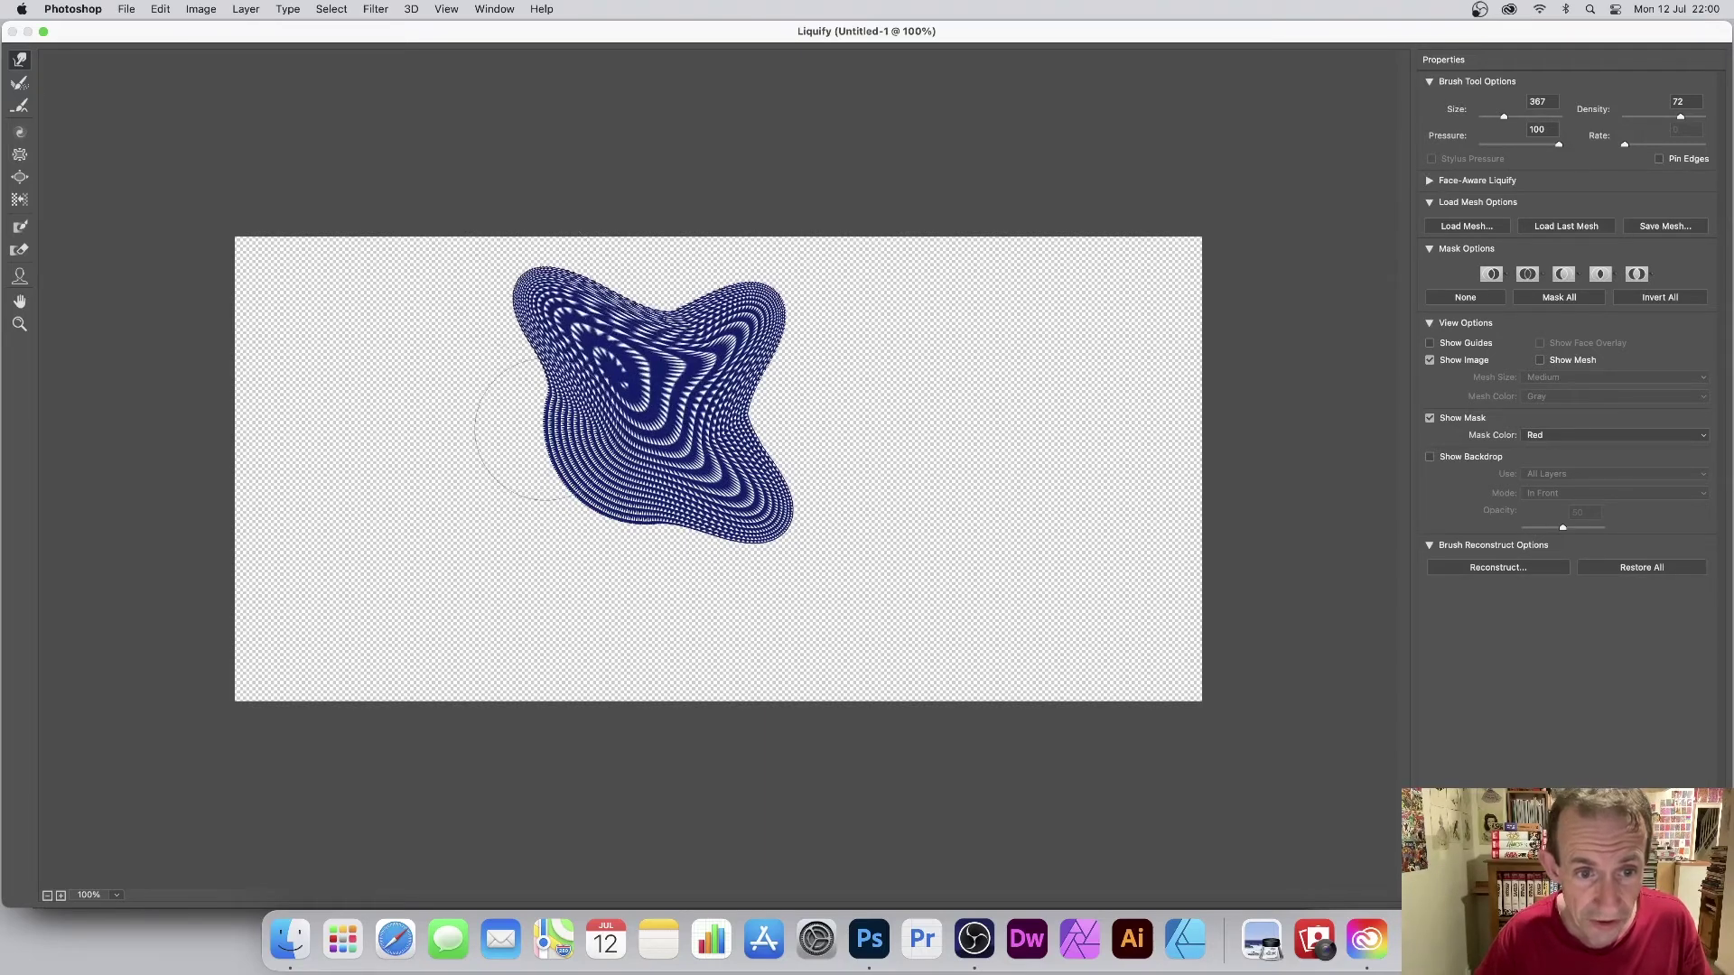
drag(511, 406, 449, 501)
drag(619, 533, 622, 594)
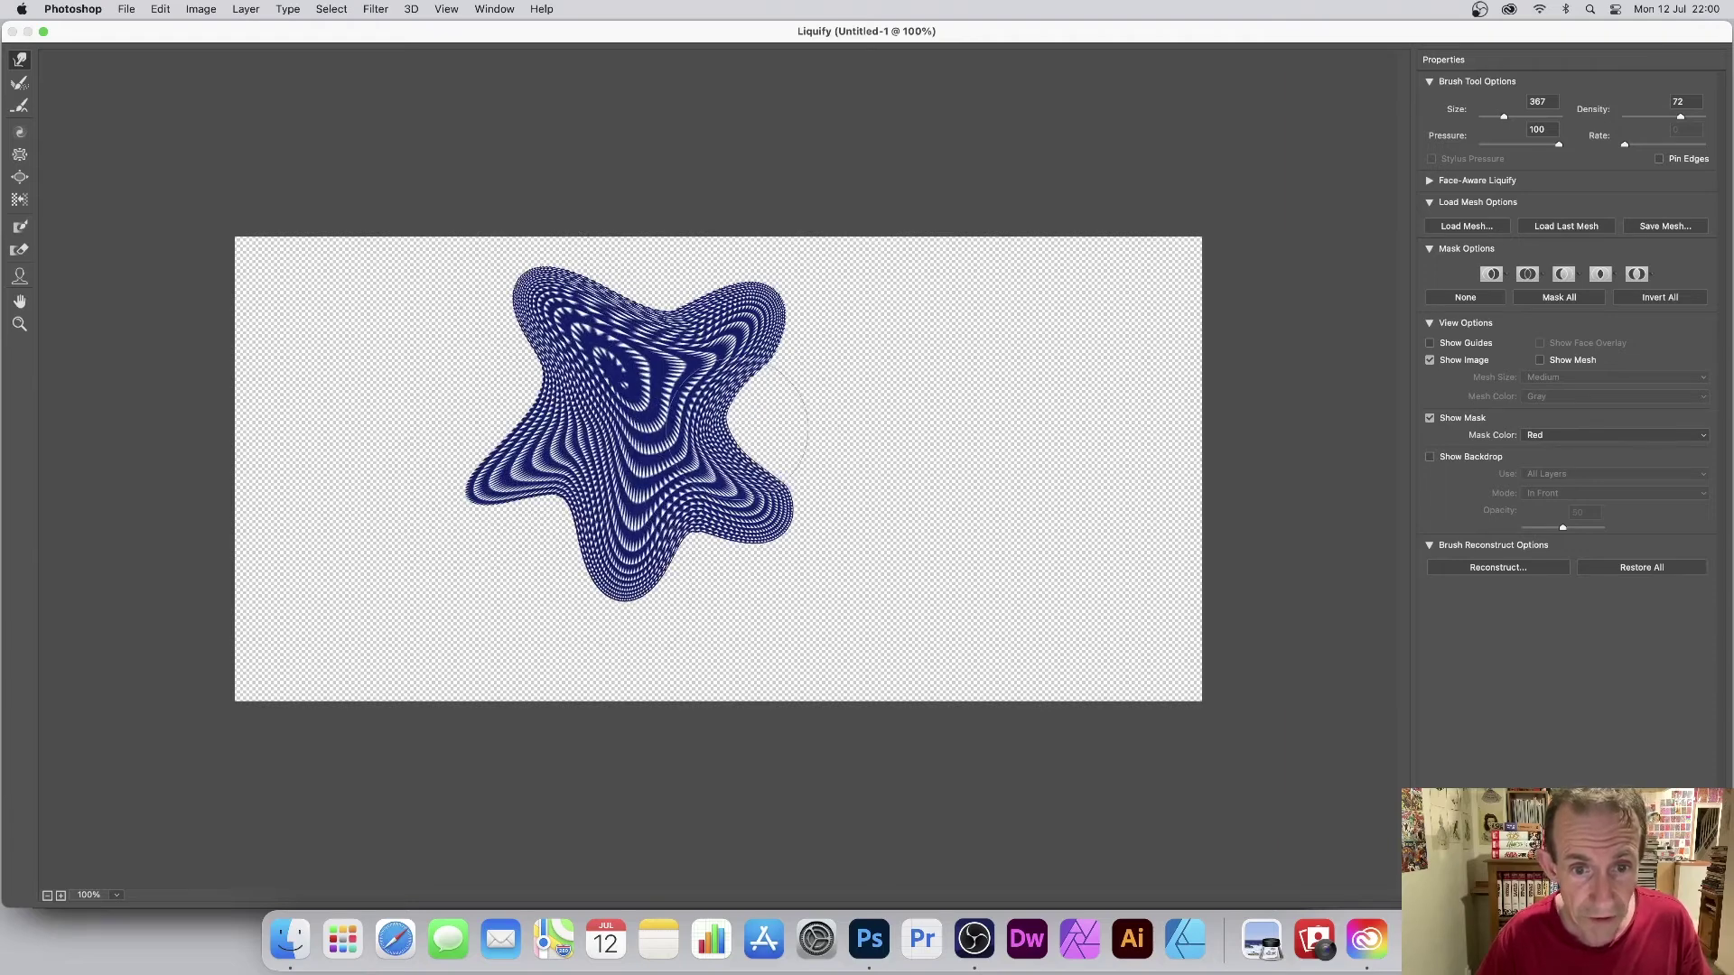
mouse_move(647, 278)
mouse_down()
mouse_move(650, 343)
mouse_move(647, 326)
mouse_move(573, 371)
mouse_up()
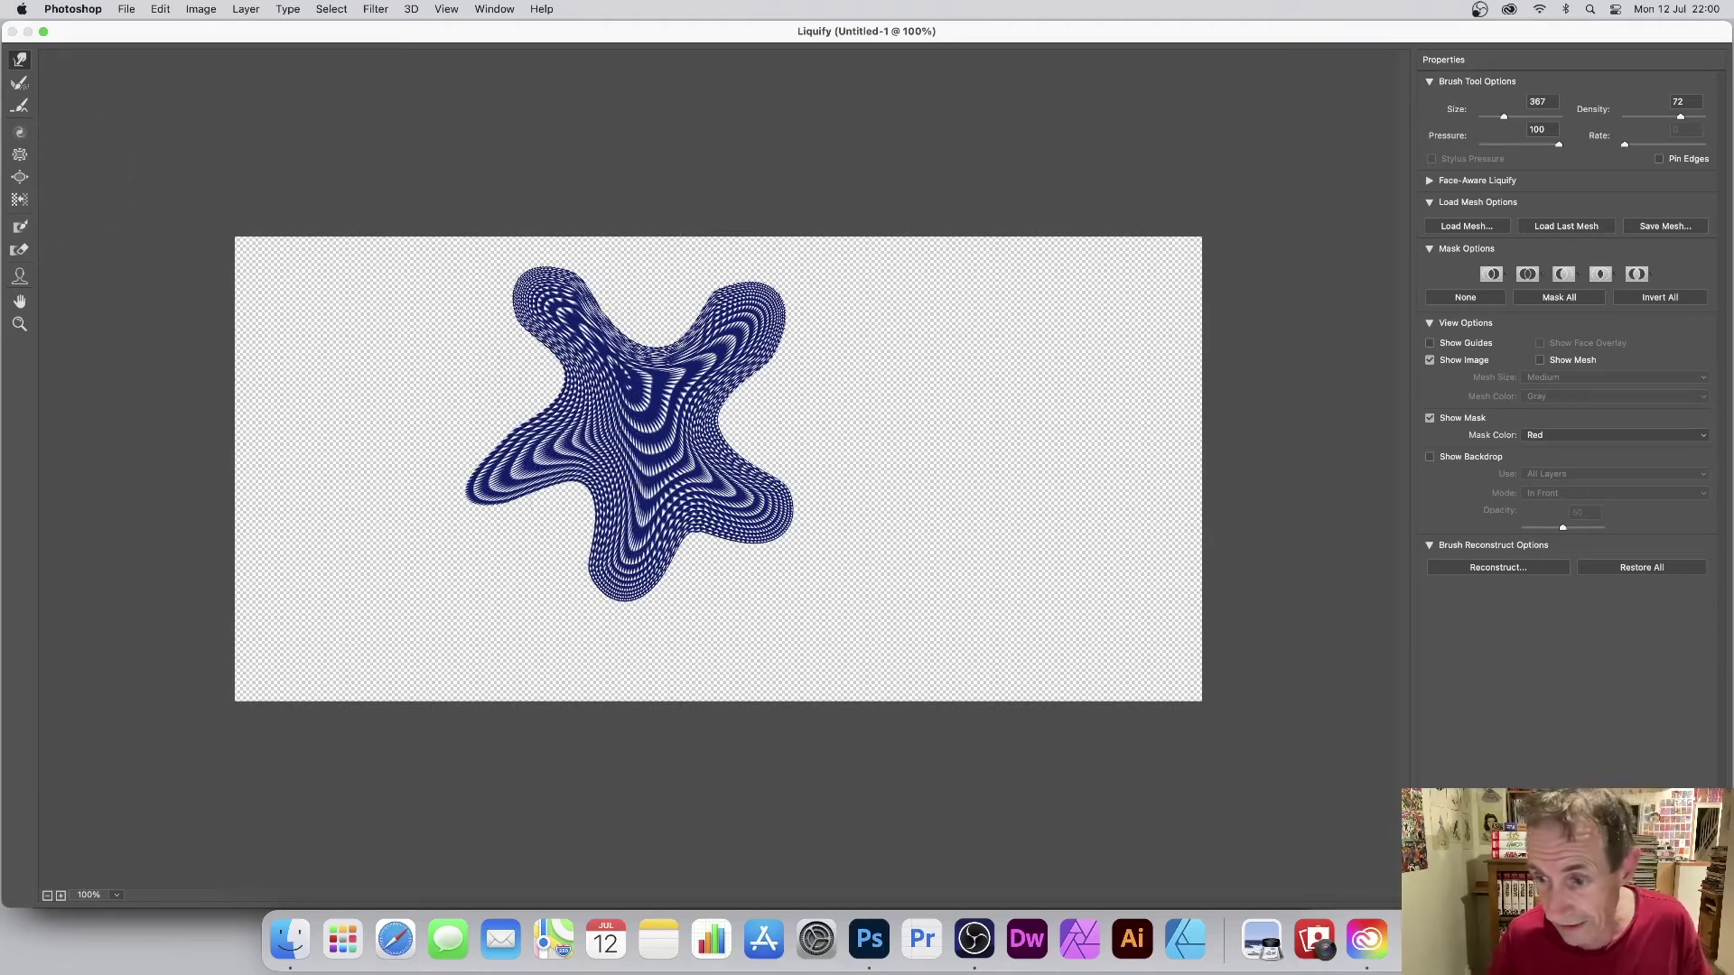
Commit the Liquify warp, move the blob left, and Alt-drag copies across the canvas up to Layer 1 copy 11.
key(Return)
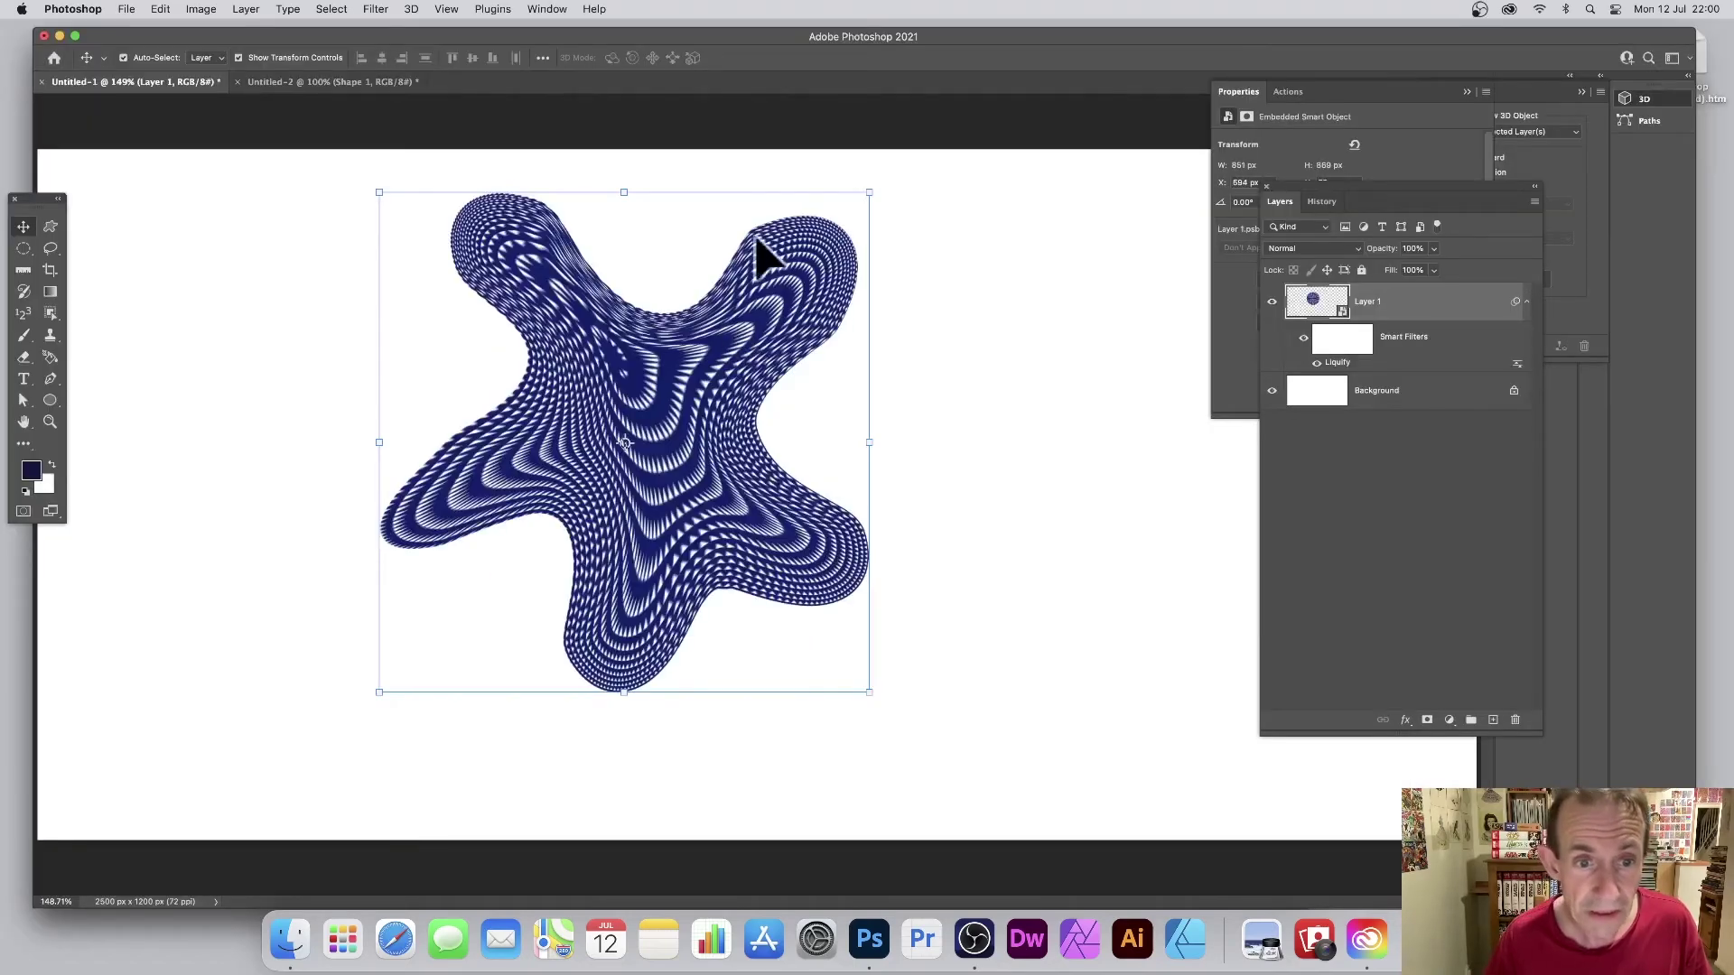
mouse_move(708, 360)
mouse_down()
mouse_move(545, 335)
mouse_move(794, 289)
mouse_move(580, 174)
mouse_move(540, 187)
mouse_move(526, 259)
mouse_move(319, 452)
mouse_move(290, 379)
mouse_move(327, 397)
mouse_move(265, 139)
mouse_move(333, 202)
mouse_move(975, 252)
mouse_move(811, 241)
mouse_move(1053, 341)
mouse_move(1045, 321)
mouse_move(952, 449)
mouse_move(937, 426)
mouse_move(818, 554)
mouse_move(728, 554)
mouse_move(1032, 713)
mouse_move(975, 689)
mouse_move(592, 663)
mouse_up()
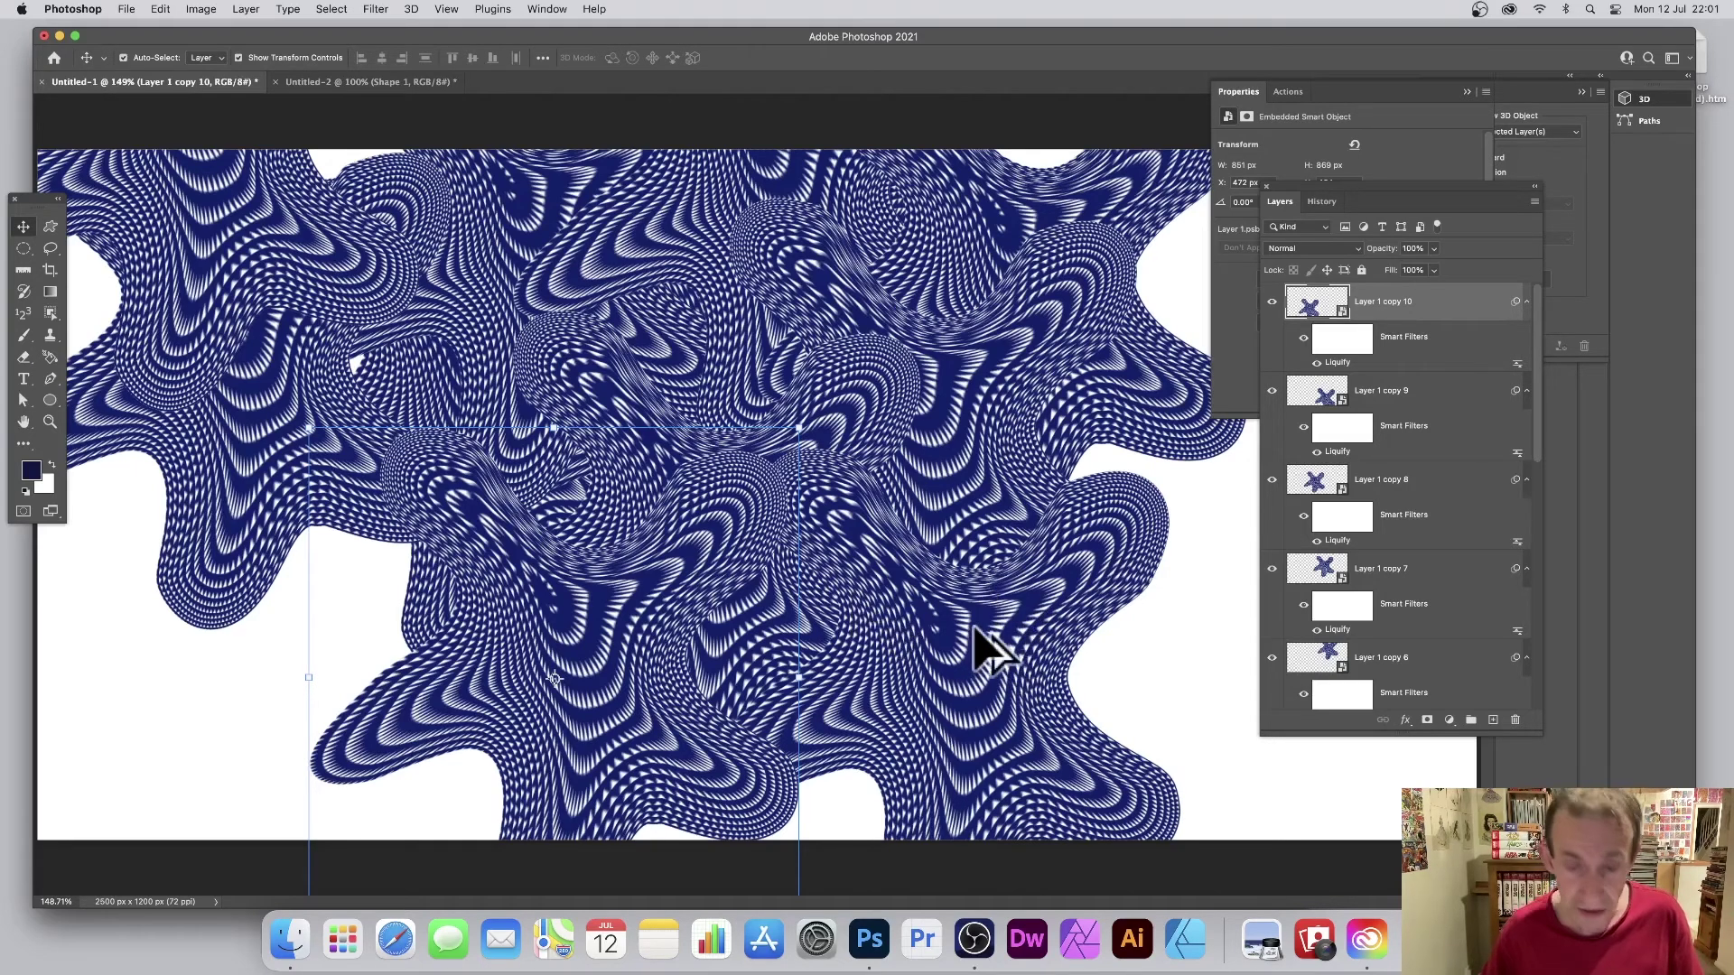
drag(1150, 647, 1164, 553)
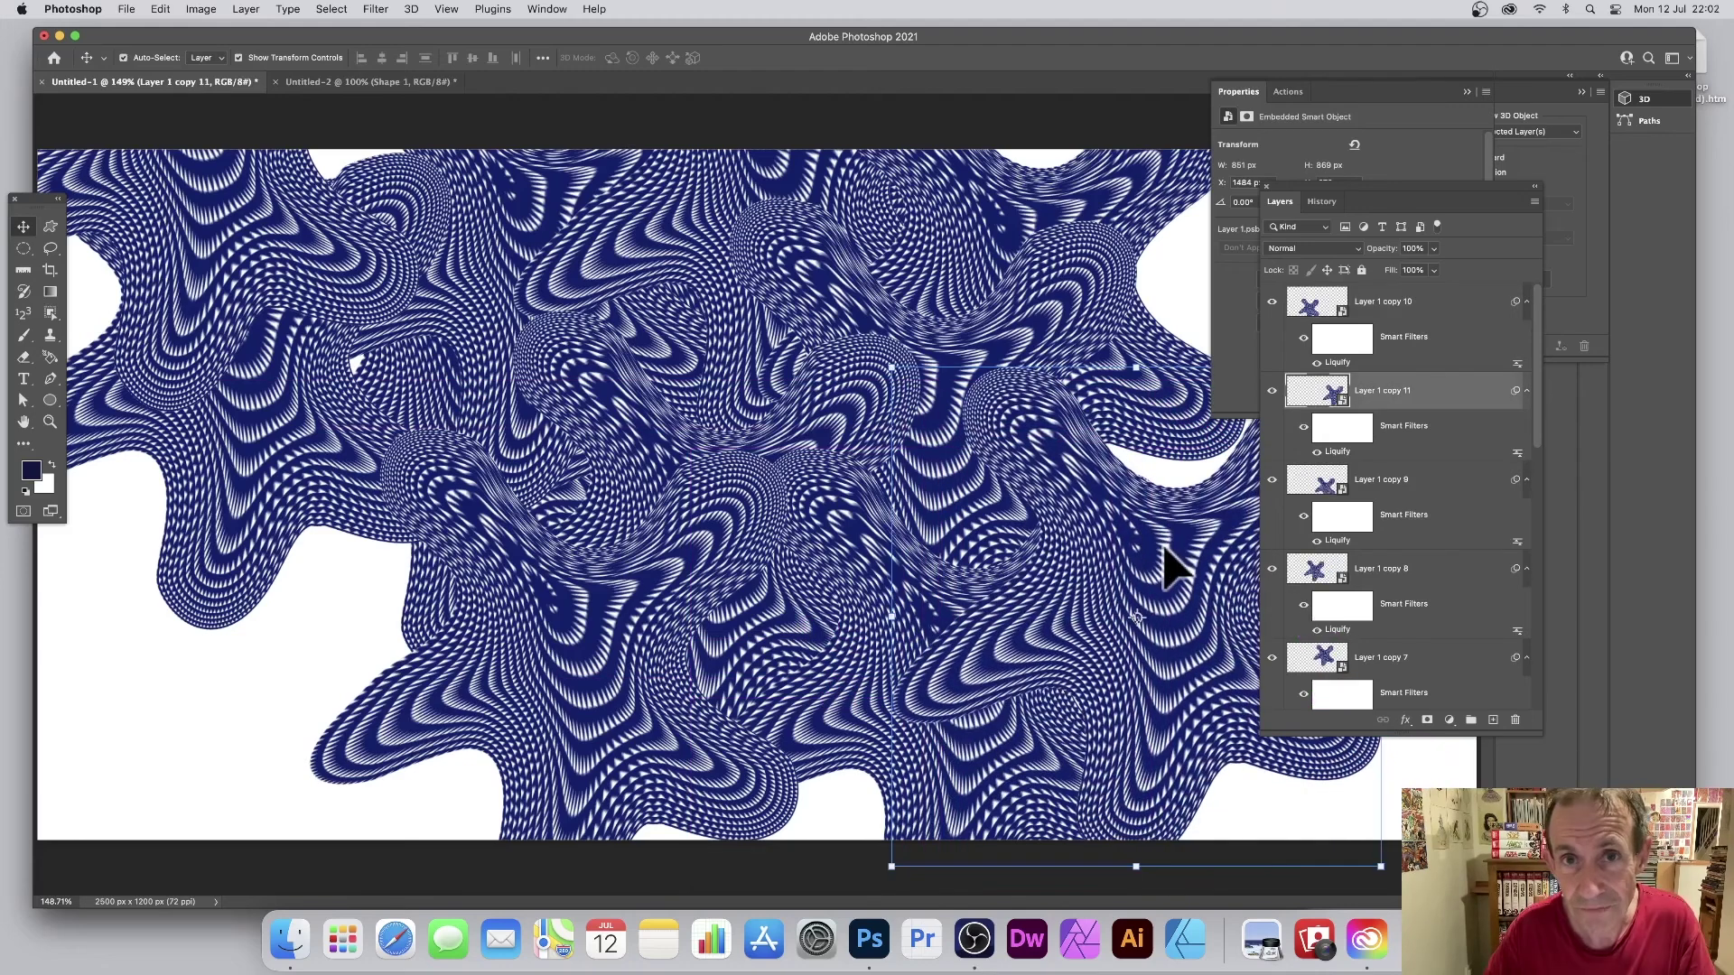